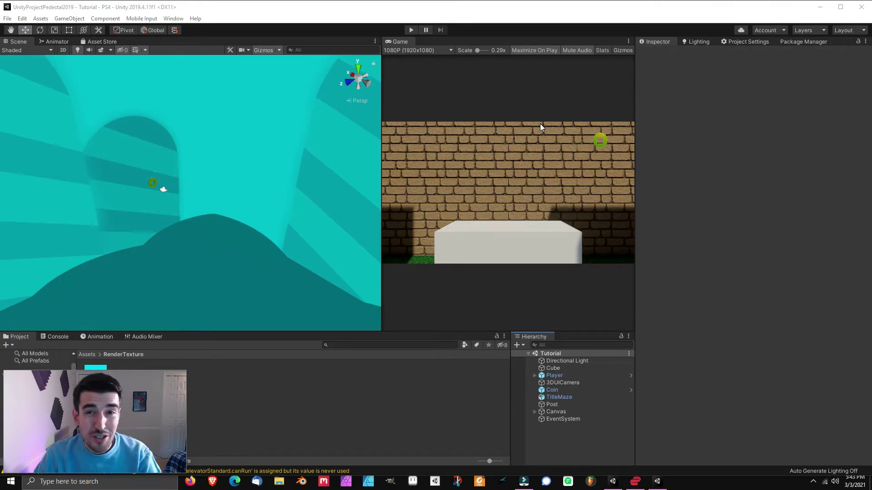
Examine the maze level from outside and above, including its entrance and the white block inside
right_click(253, 198)
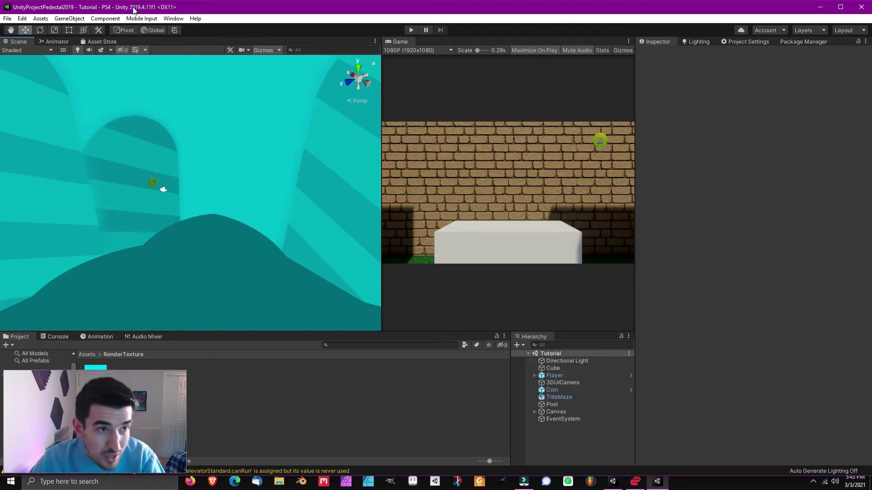
right_drag(222, 181, 221, 237)
middle_drag(221, 237, 221, 153)
alt+drag(221, 153, 274, 231)
key(w)
right_drag(275, 231, 185, 205)
key(w)
key(s)
alt+drag(190, 210, 203, 145)
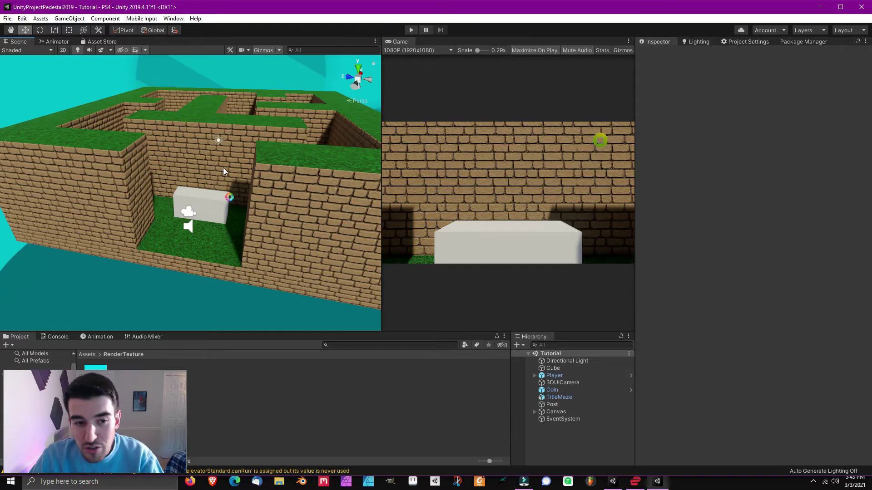
alt+drag(239, 162, 267, 160)
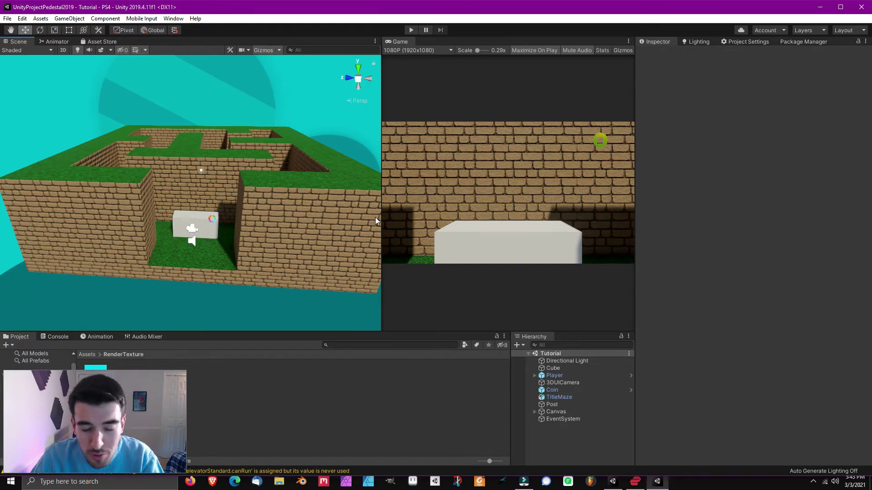
click(6, 18)
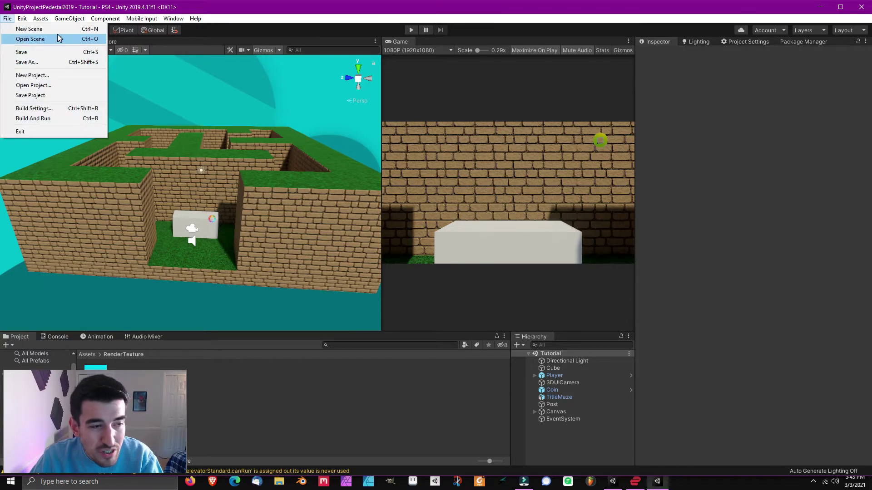
click(22, 19)
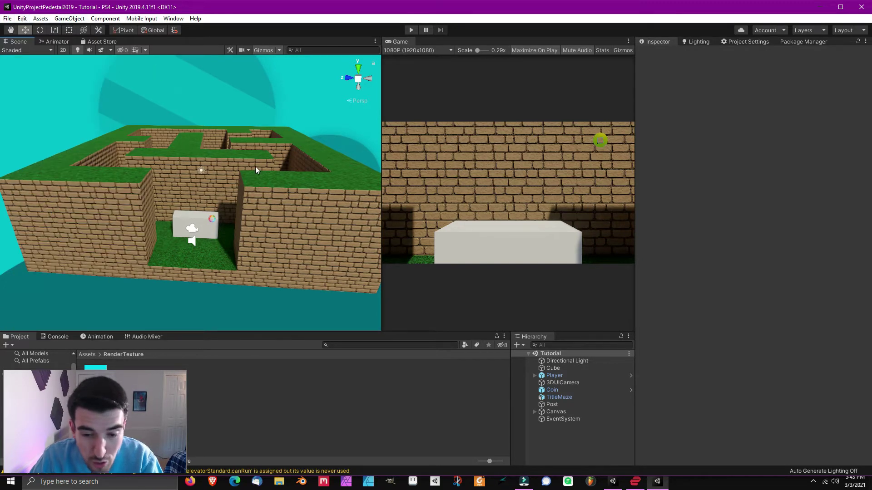
key(w)
right_drag(255, 220, 254, 220)
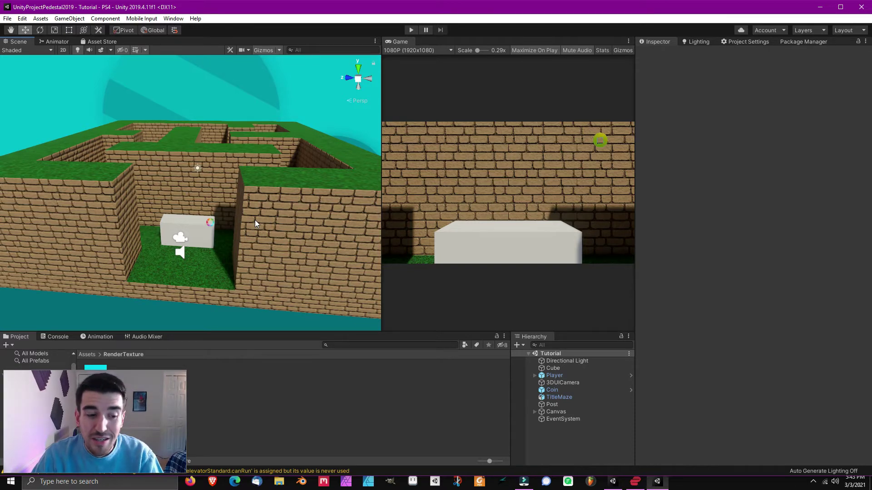
Inspect the TitleMaze and Player objects around the maze entrance, then clear the selection
right_drag(280, 198, 191, 188)
click(286, 201)
middle_drag(192, 187, 296, 168)
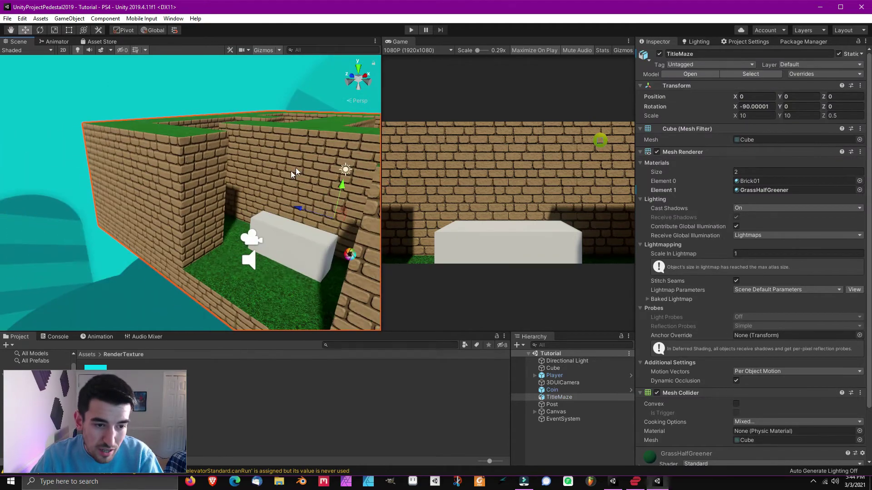
right_drag(295, 168, 297, 212)
scroll(280, 213, up, 1)
click(280, 212)
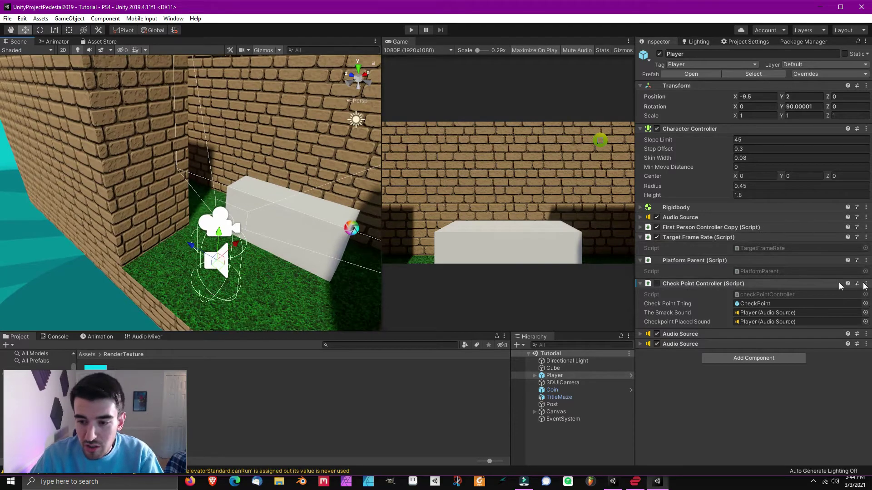
right_drag(218, 202, 195, 221)
click(137, 252)
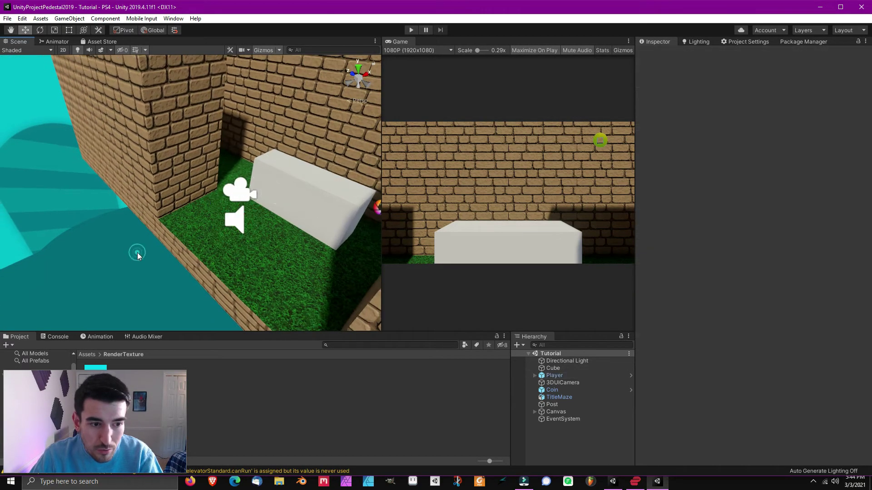
right_drag(137, 252, 230, 233)
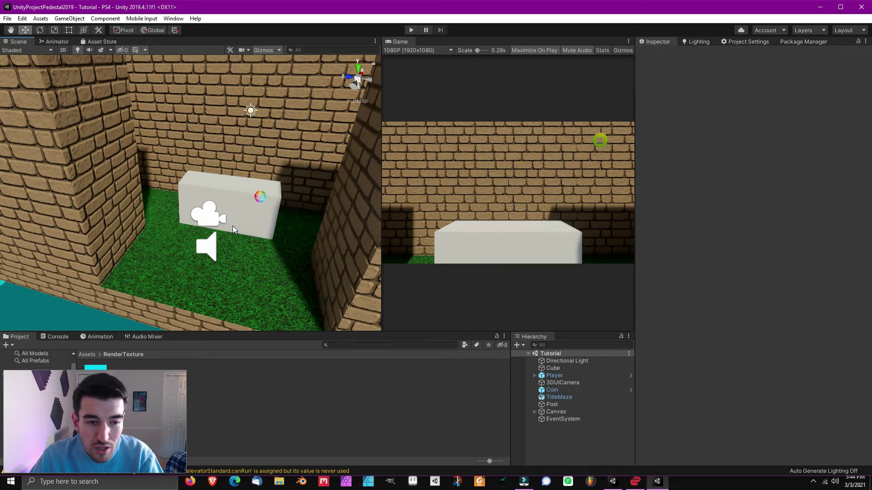
Move the white cube in the maze entrance along the X axis to position -5.5
right_drag(232, 225, 197, 202)
click(197, 203)
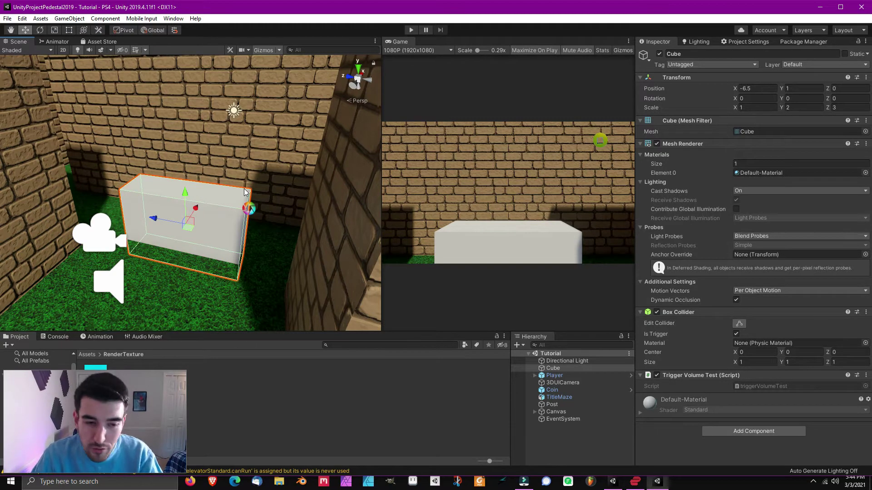
right_drag(261, 199, 241, 194)
drag(255, 180, 270, 168)
mouse_move(284, 161)
right_down()
mouse_move(291, 158)
mouse_move(286, 165)
right_up()
Rename the Cube object as Trigger
click(554, 368)
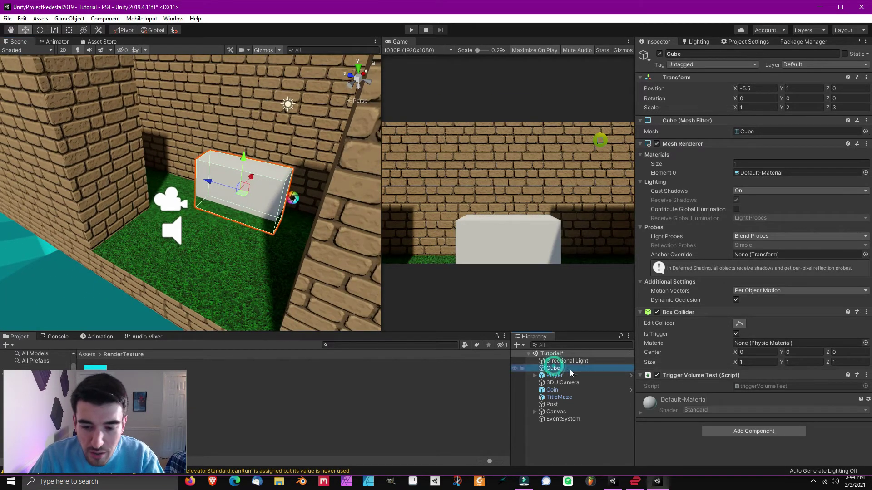
key(F2)
text(Trig)
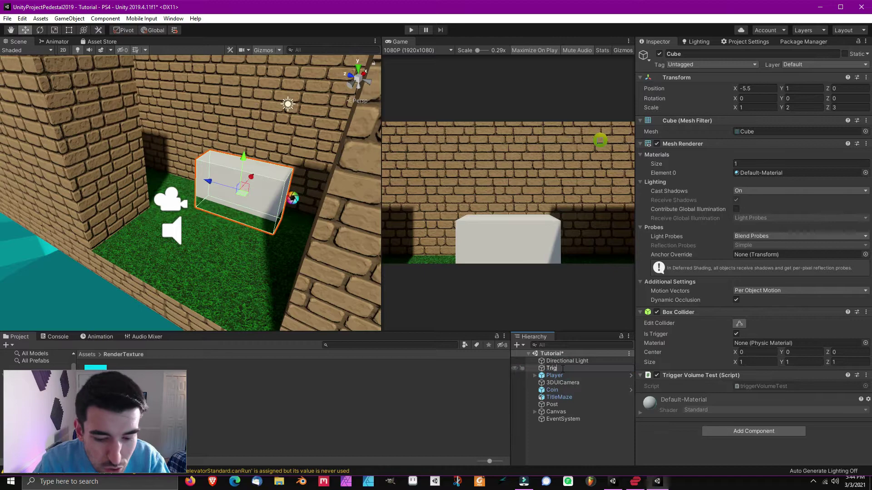
text(ger)
key(Return)
Examine where the Coin and the 3DUICamera sit relative to the maze and review their transform values
right_drag(245, 191, 277, 160)
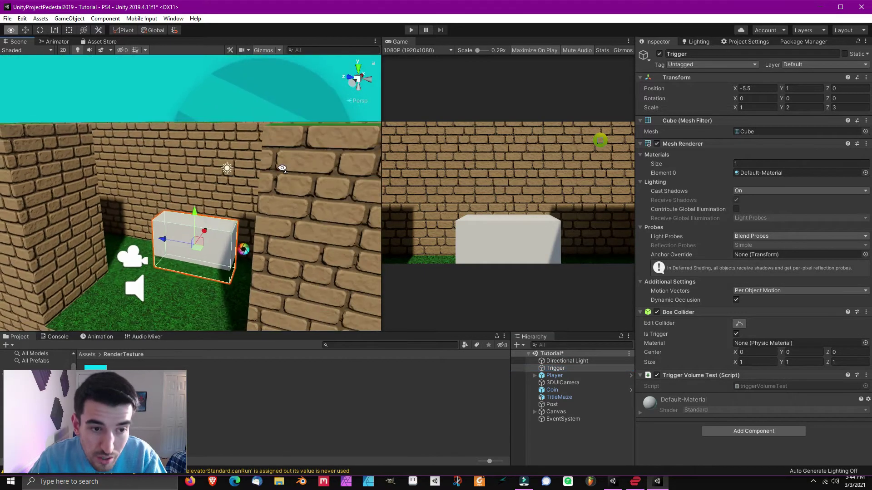
middle_drag(276, 159, 269, 181)
alt+drag(269, 180, 301, 182)
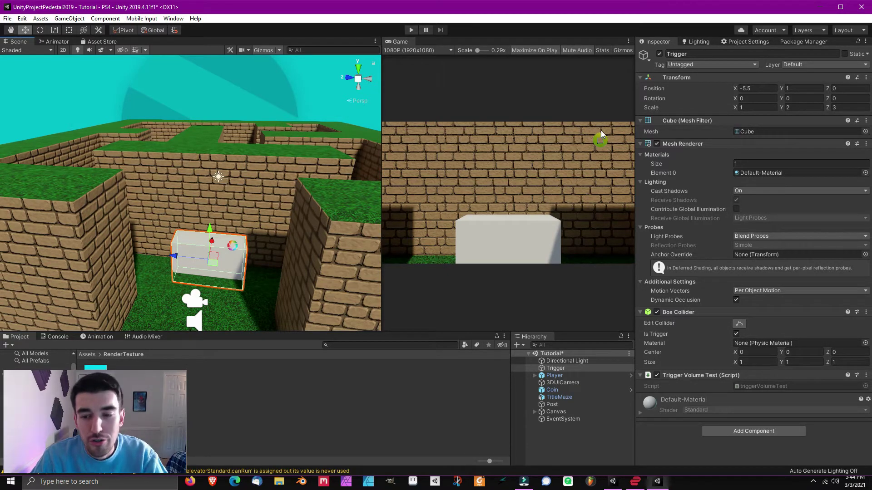
double_click(558, 389)
right_drag(263, 165, 200, 206)
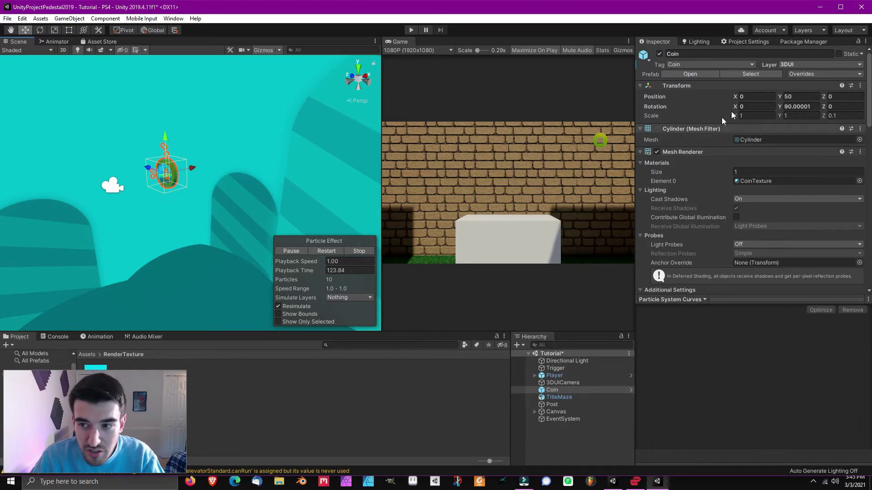
click(798, 96)
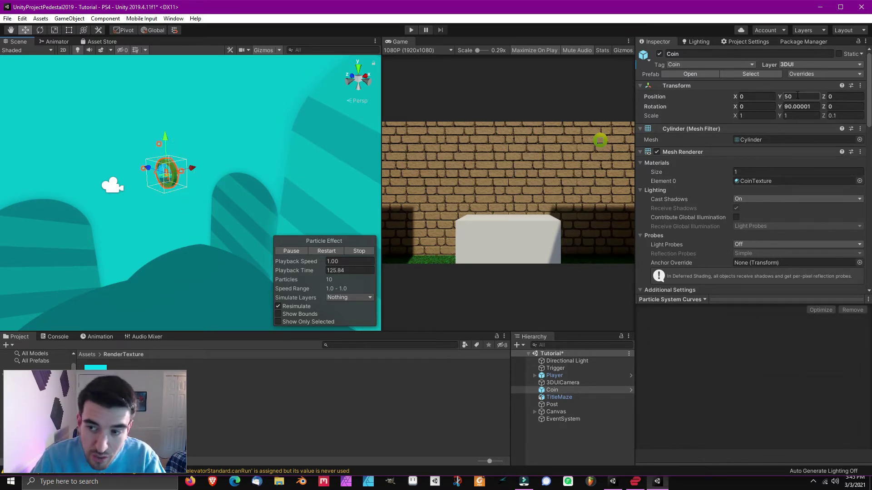
click(108, 184)
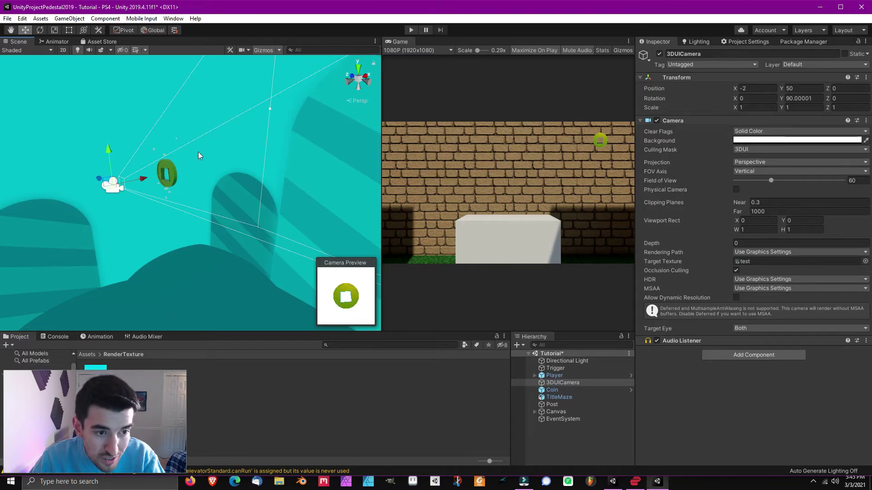
alt+drag(189, 146, 216, 216)
click(210, 231)
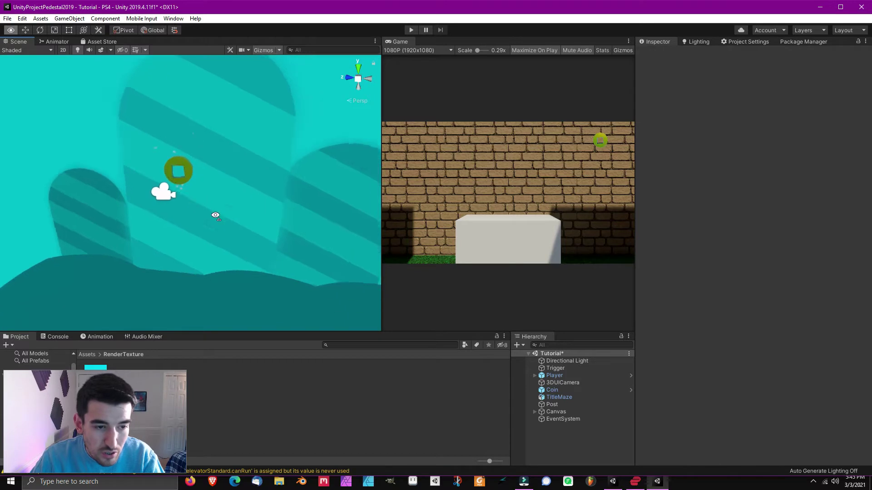
right_drag(215, 215, 222, 216)
scroll(223, 217, down, 12)
middle_drag(221, 175, 220, 117)
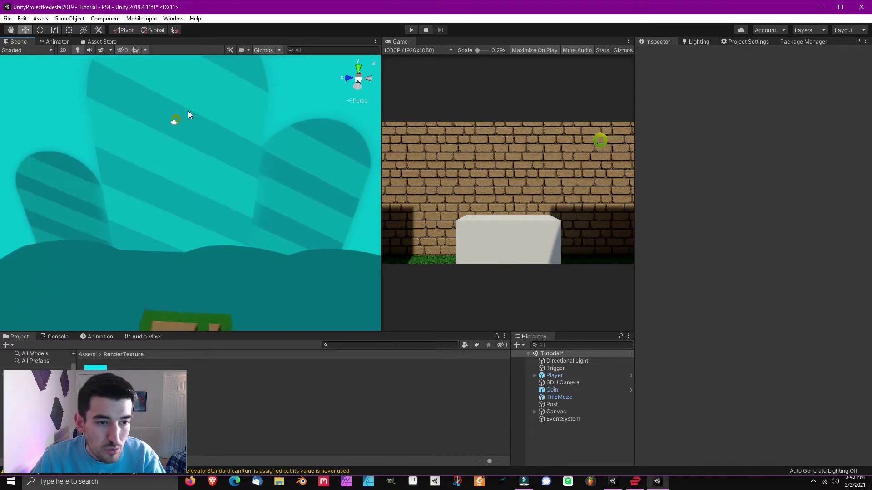
Add a new cube to the scene and place it at position X 0, Y 100, Z 0
click(69, 18)
mouse_move(95, 49)
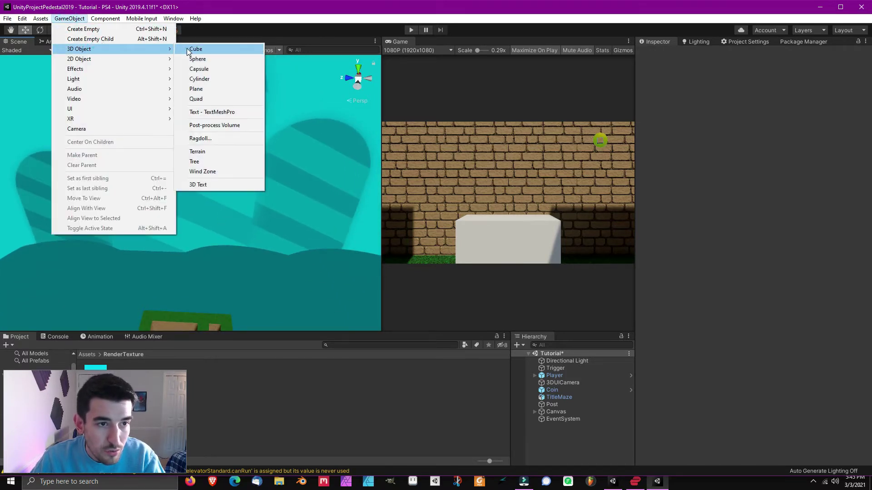
click(196, 49)
click(759, 88)
text(0)
key(Tab)
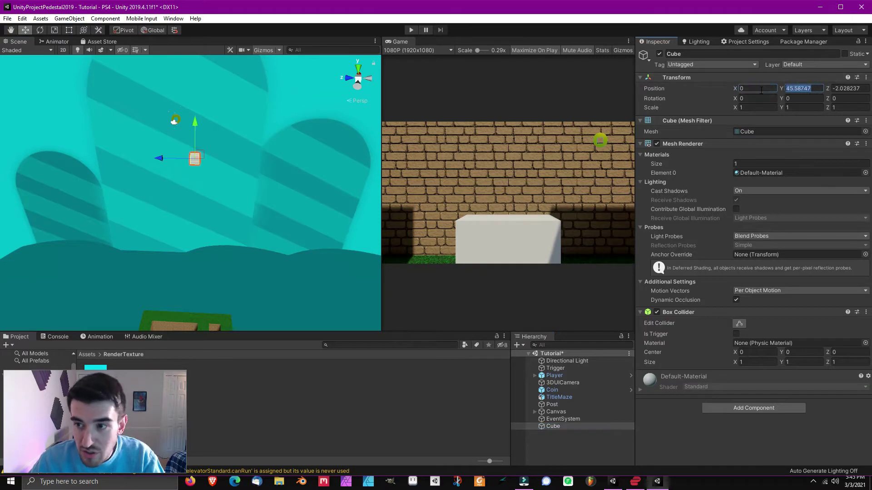
text(0)
key(Tab)
text(0)
click(803, 89)
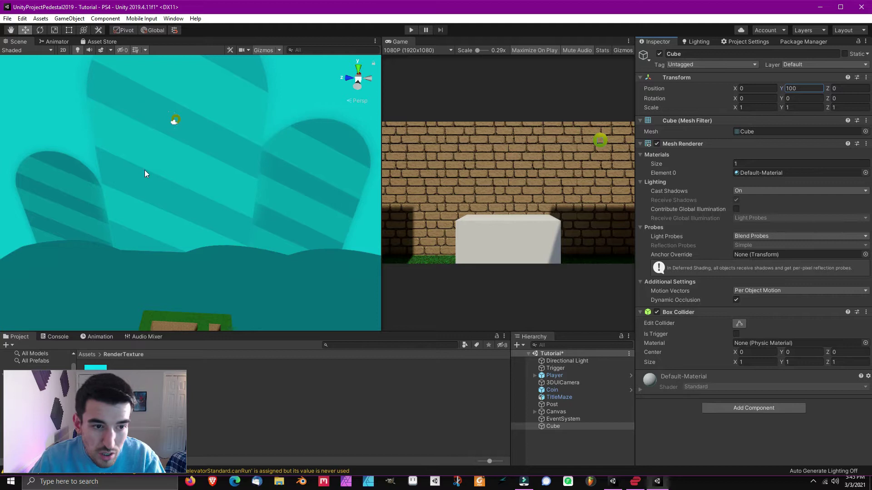
Focus on the newly added cube, view it from several angles and delete it
scroll(145, 169, up, 3)
key(f)
right_drag(237, 172, 122, 195)
right_drag(258, 156, 232, 180)
key(Delete)
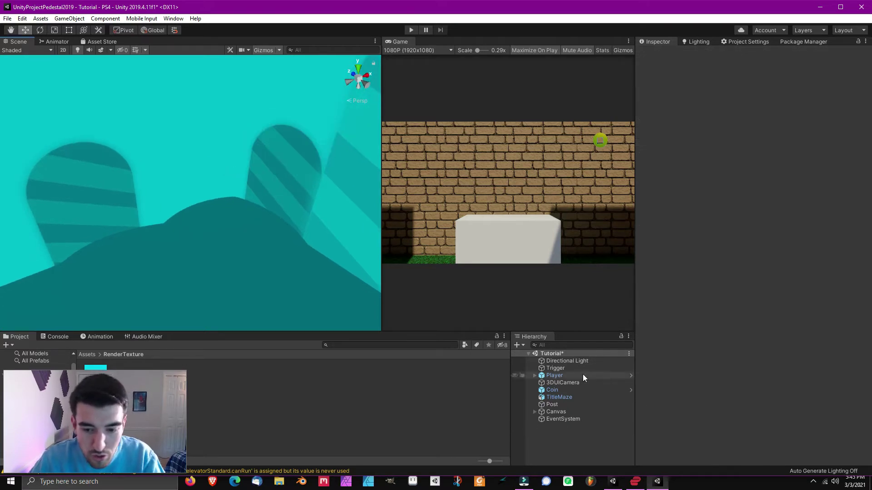
Compare the Coin's placement high above the level with the Player's placement inside the maze
right_drag(238, 171, 395, 252)
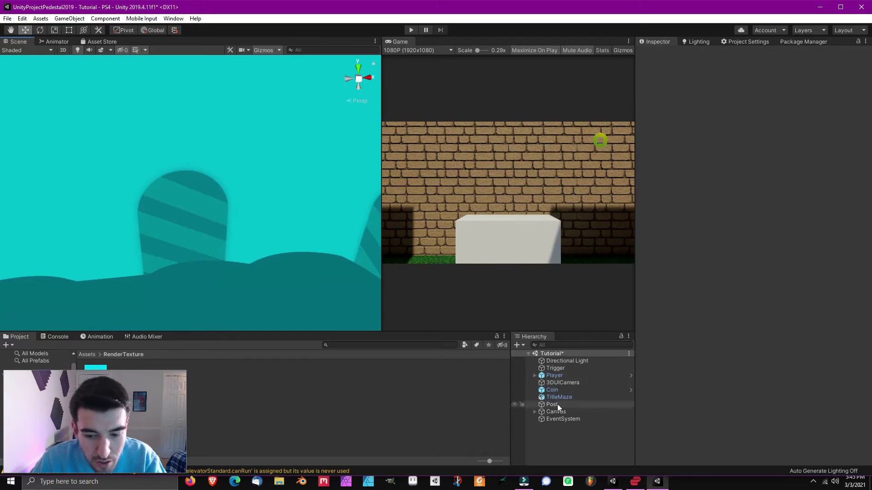
click(565, 391)
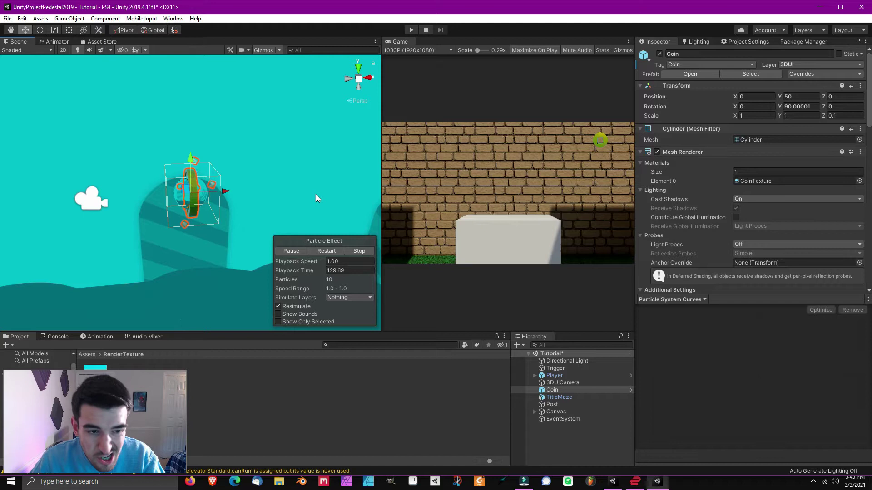
alt+drag(279, 181, 274, 158)
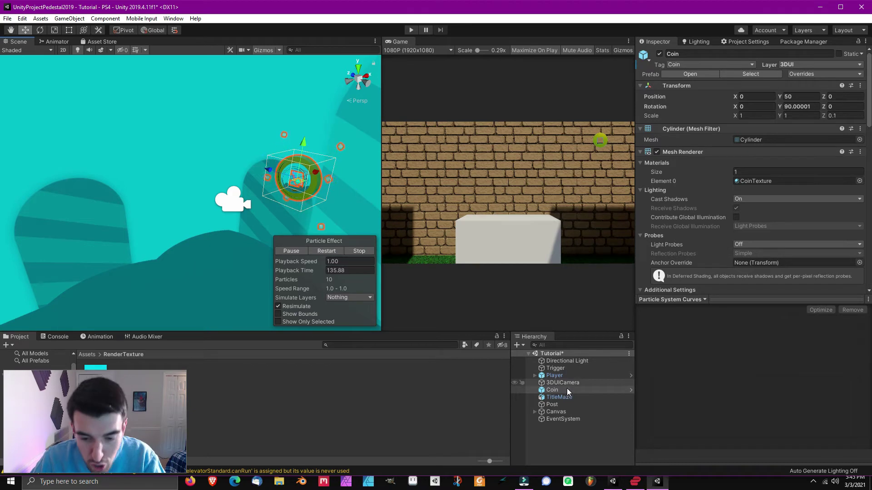
alt+drag(299, 181, 246, 175)
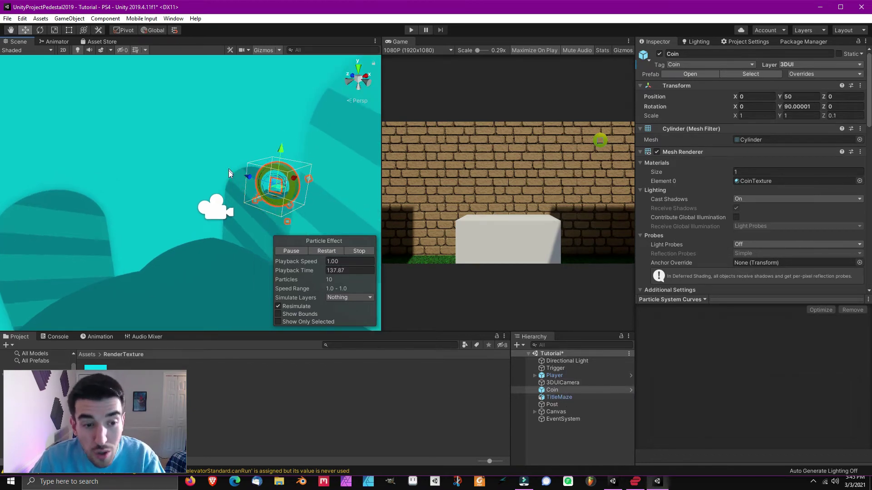
double_click(553, 375)
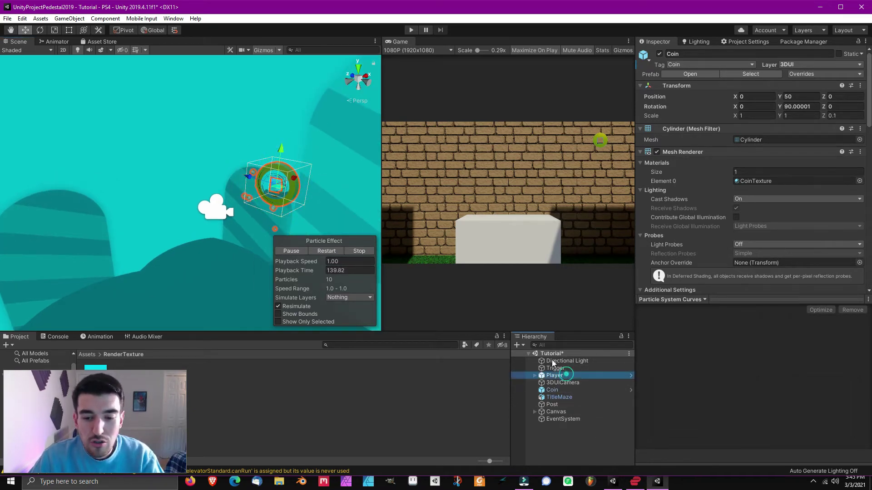
right_drag(218, 166, 288, 161)
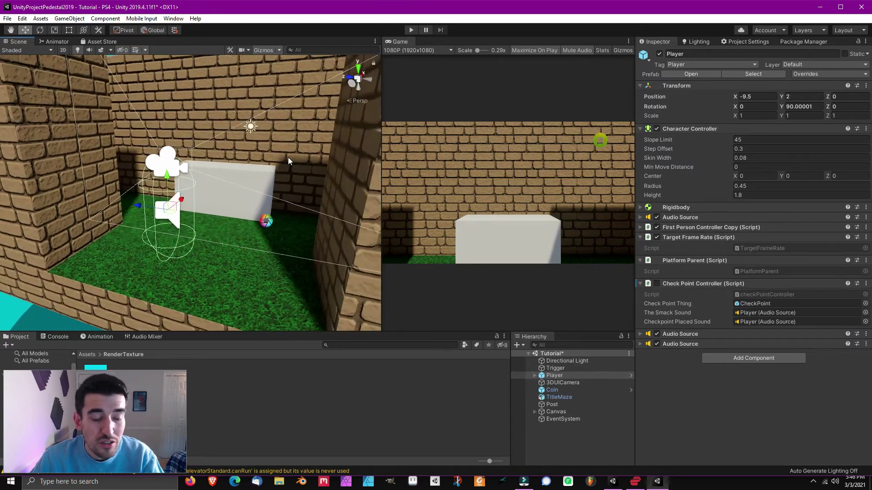
Focus on the Coin and select the 3DUICamera facing it to review its camera settings and preview
click(570, 392)
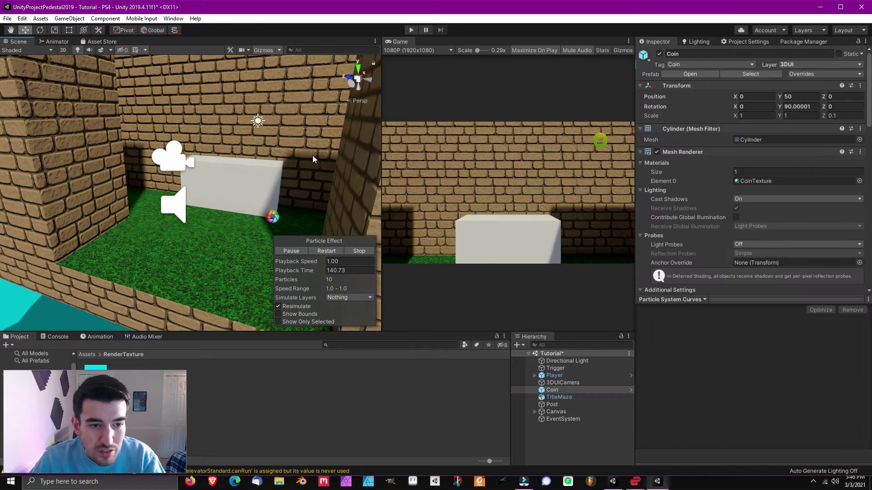
key(f)
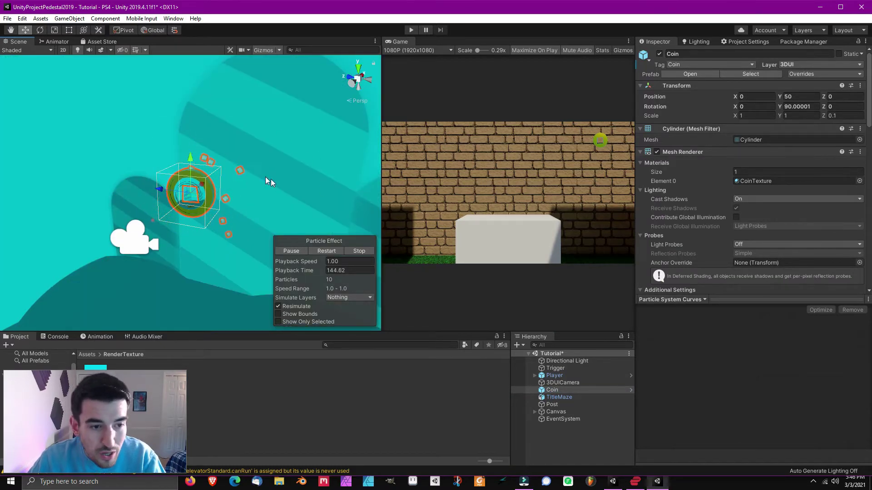
key(alt)
alt+drag(279, 191, 263, 191)
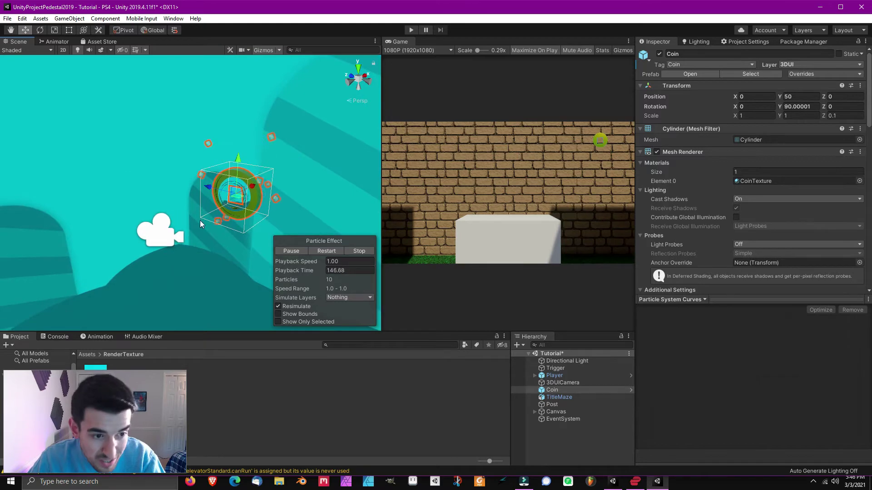
click(177, 227)
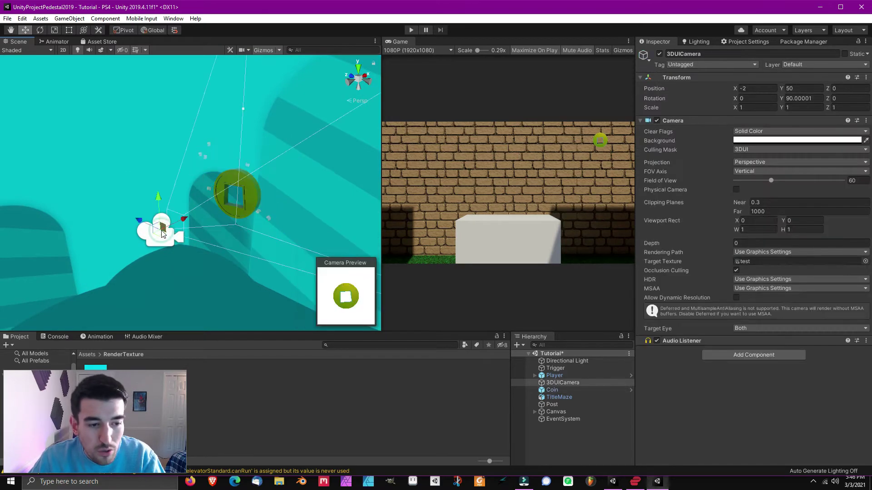
alt+drag(197, 219, 245, 204)
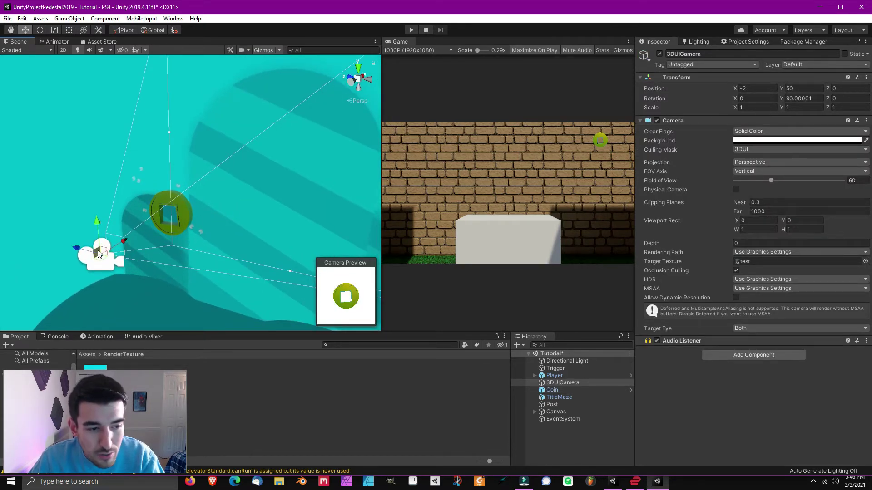
Test the 3DUICamera's solid background colour with its alpha at 255, and restore the alpha to 0
click(748, 131)
click(748, 132)
click(749, 140)
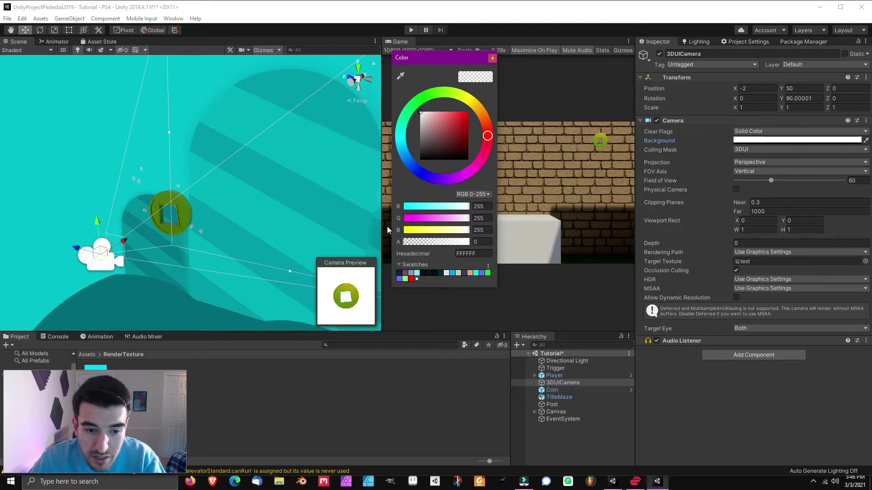
mouse_move(418, 159)
mouse_down()
mouse_move(411, 174)
mouse_move(378, 181)
mouse_move(396, 97)
mouse_up()
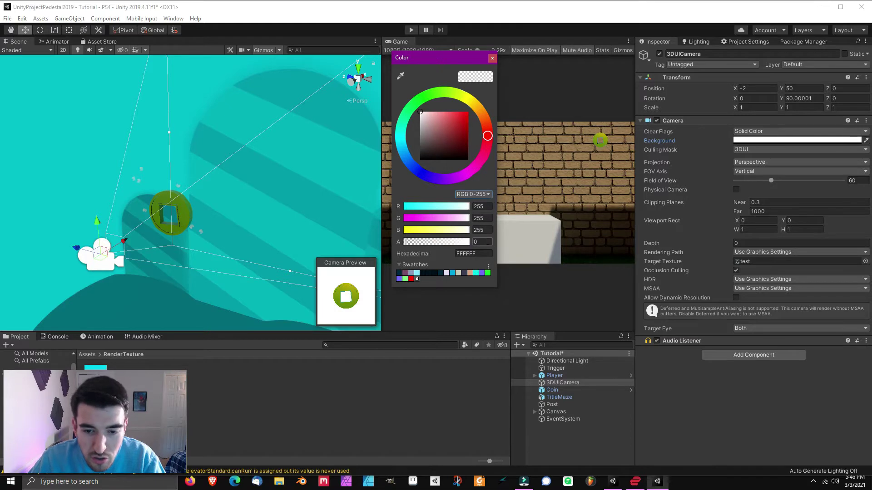
key(Return)
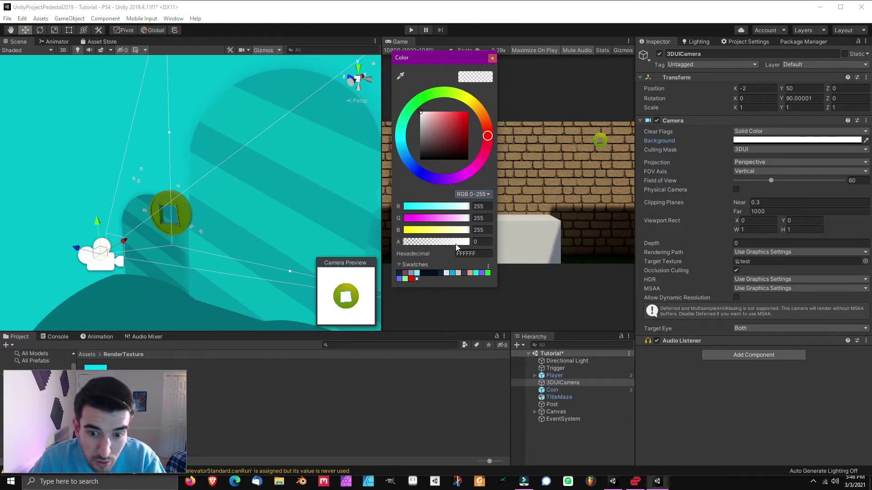
drag(425, 241, 515, 245)
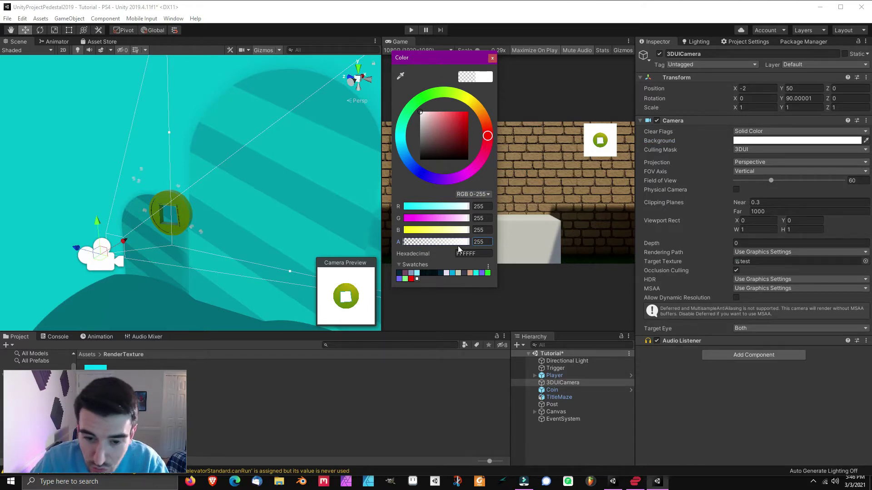
drag(461, 241, 364, 239)
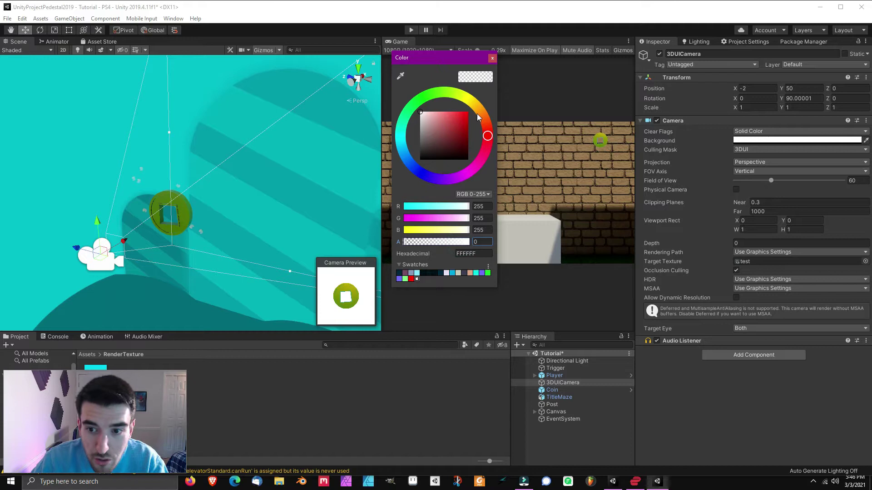
click(492, 58)
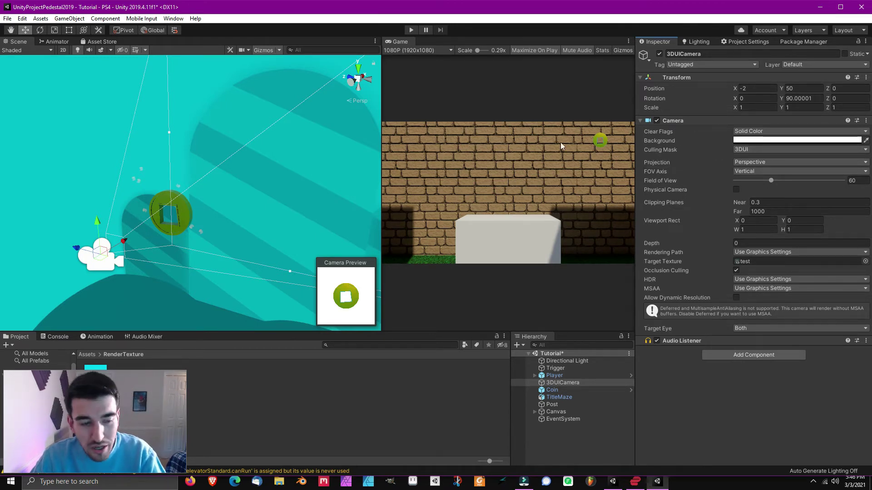
Select the Coin and check its 3DUI layer in the project's layer list, returning to the Coin's settings
click(188, 210)
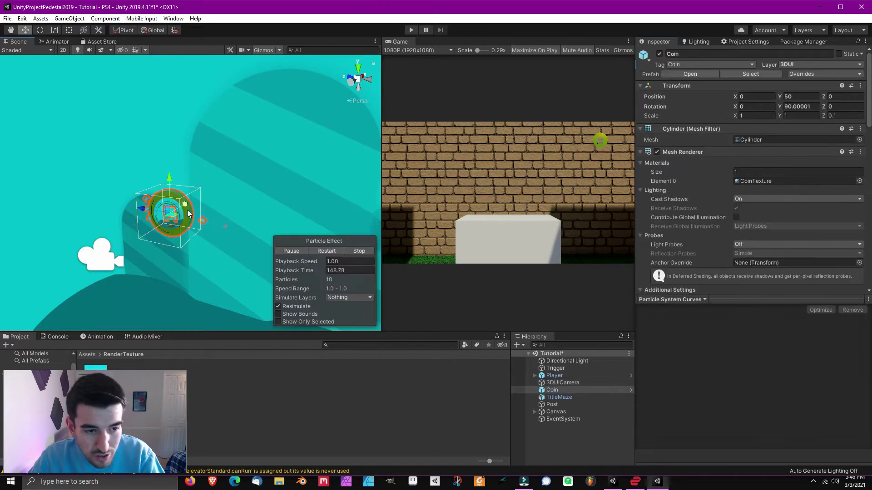
alt+drag(189, 210, 219, 191)
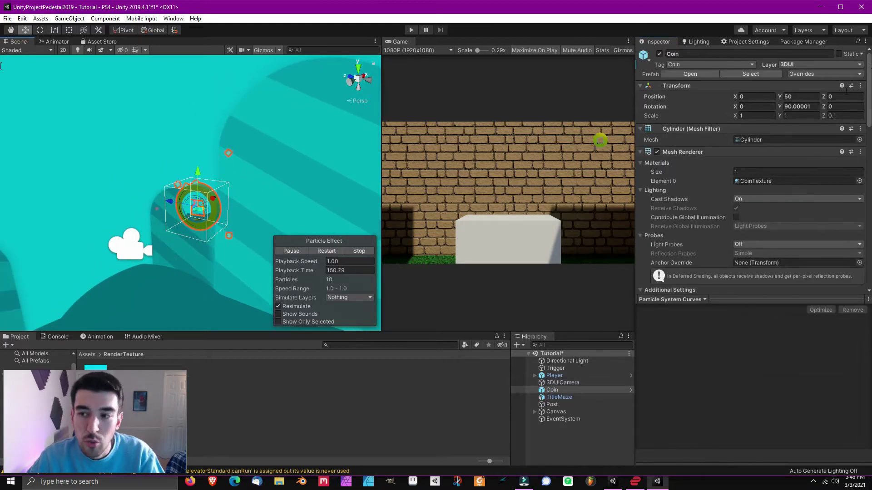
click(796, 64)
click(808, 168)
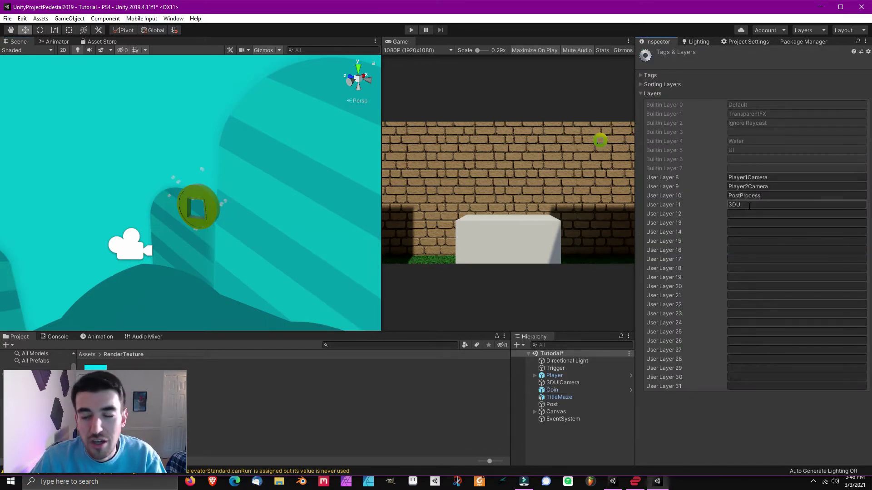
click(209, 197)
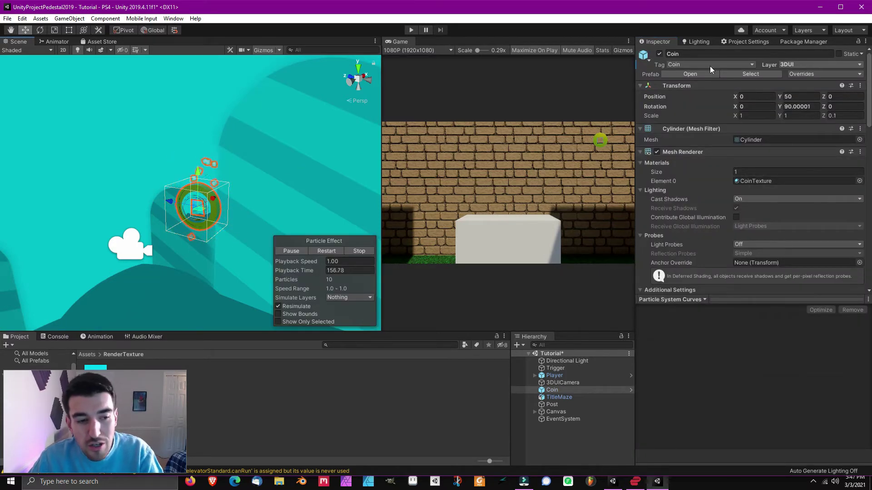
Try the 3DUICamera's culling mask on Nothing and Everything, and set it back to 3DUI only
click(133, 247)
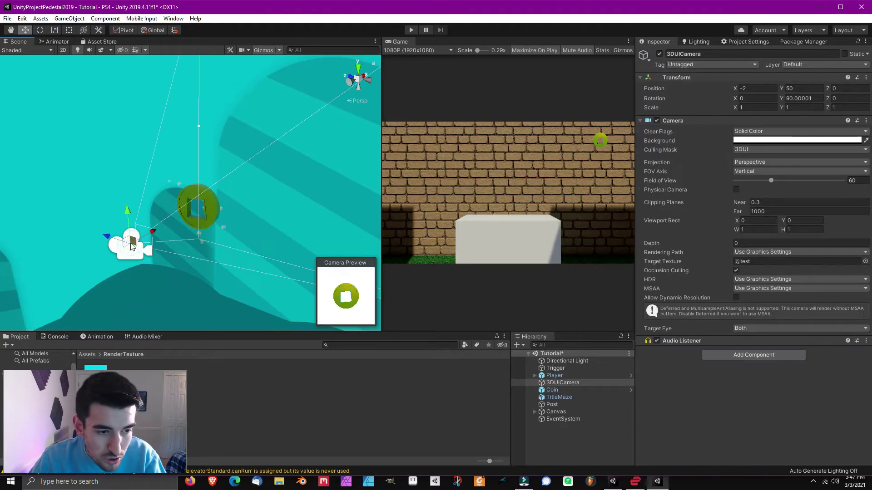
click(744, 150)
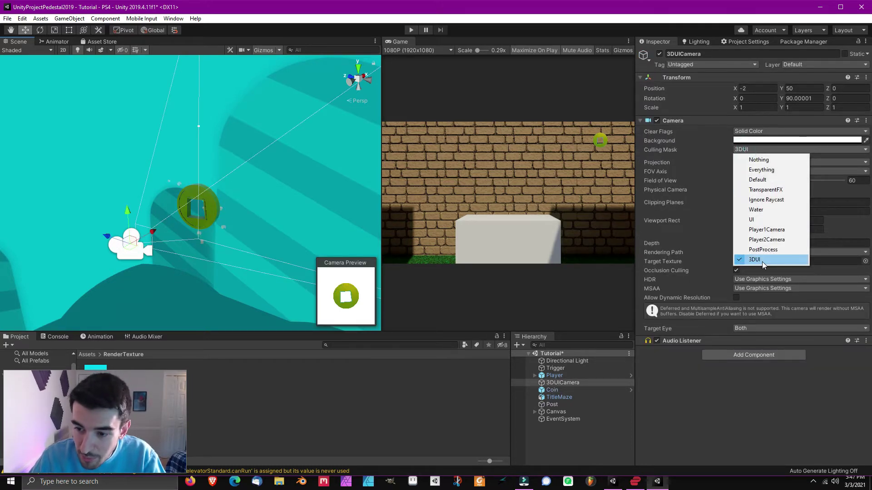
click(760, 160)
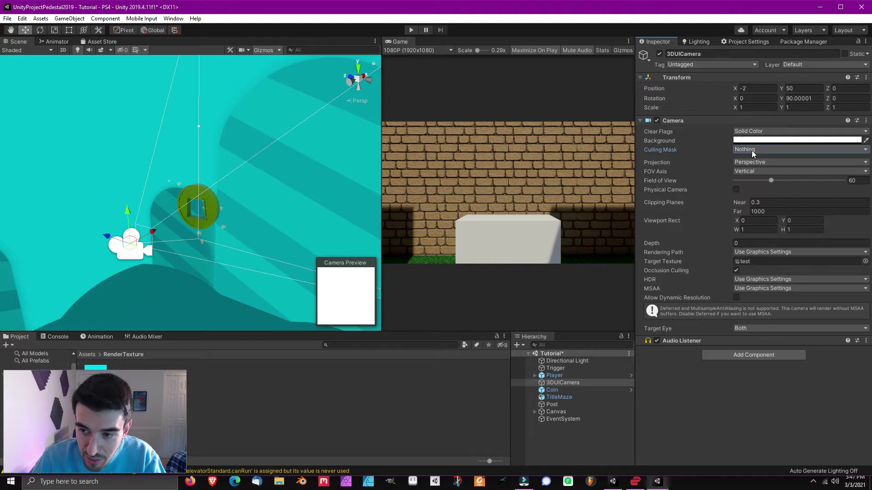
click(752, 151)
click(756, 170)
click(753, 150)
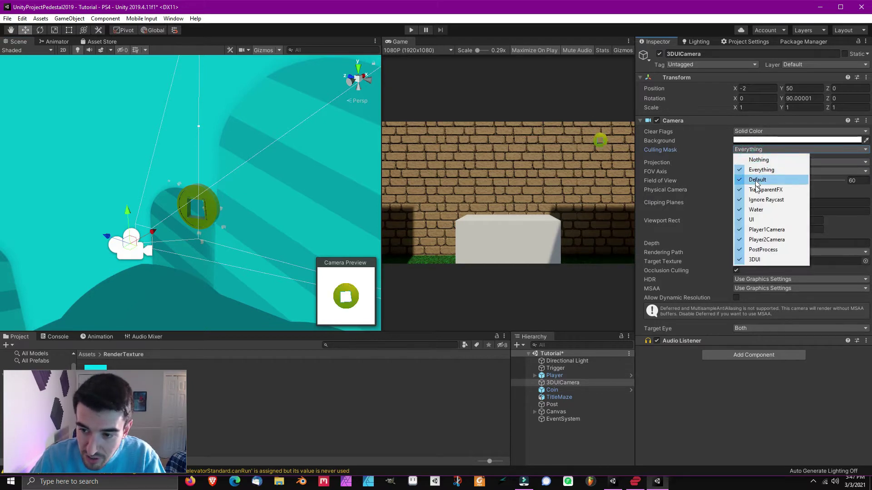
click(758, 160)
click(749, 149)
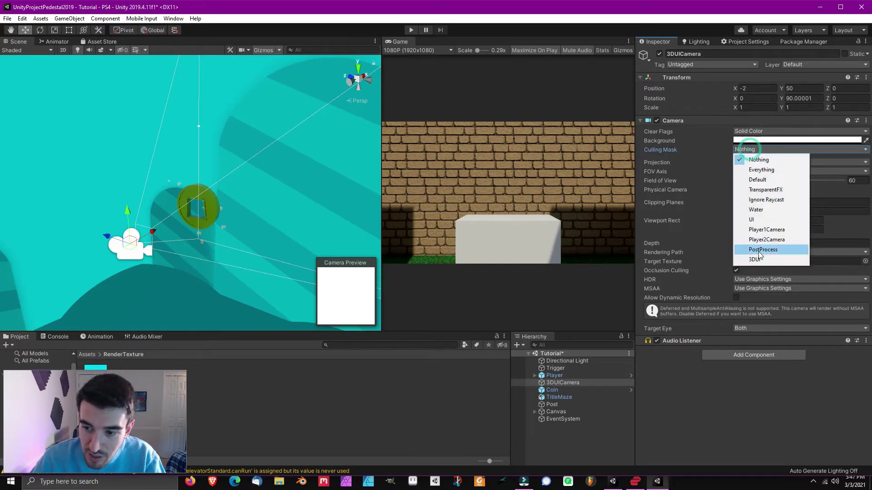
click(754, 259)
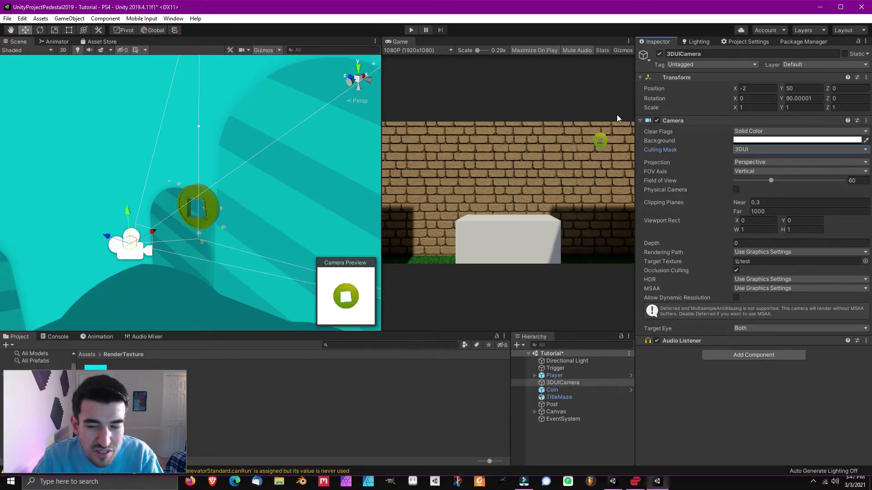
right_drag(207, 159, 178, 197)
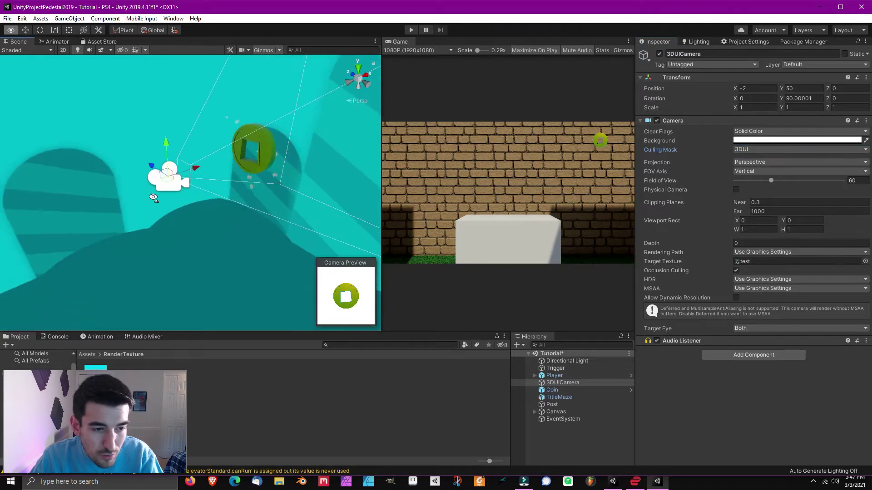
scroll(107, 138, up, 3)
right_drag(108, 137, 122, 154)
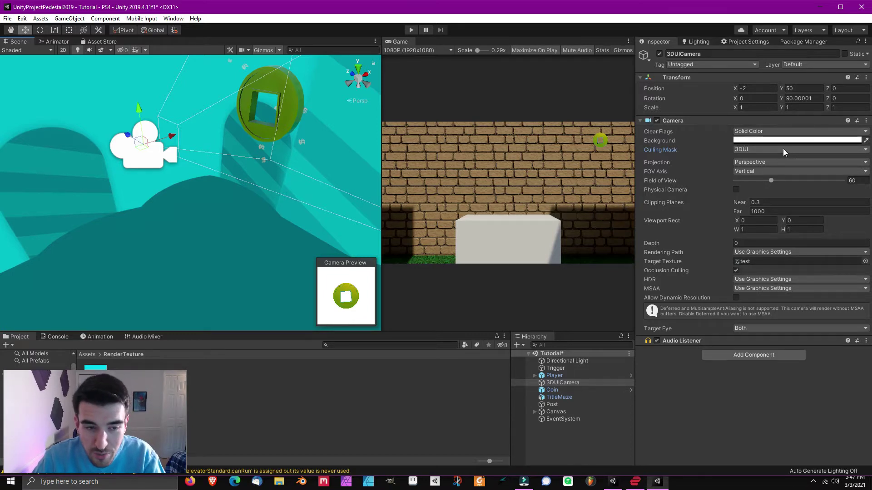
alt+drag(220, 146, 239, 132)
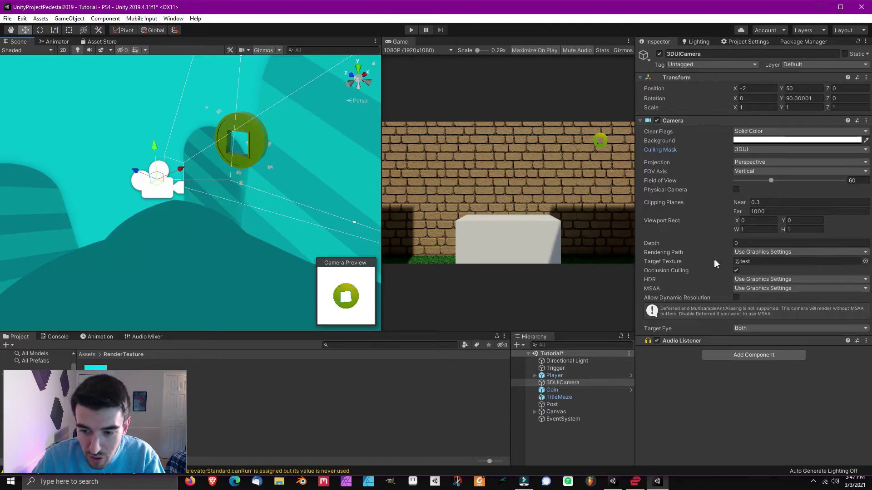
Create a new render texture in the RenderTexture folder and name it testtesttest
click(282, 377)
drag(113, 385, 111, 24)
click(110, 382)
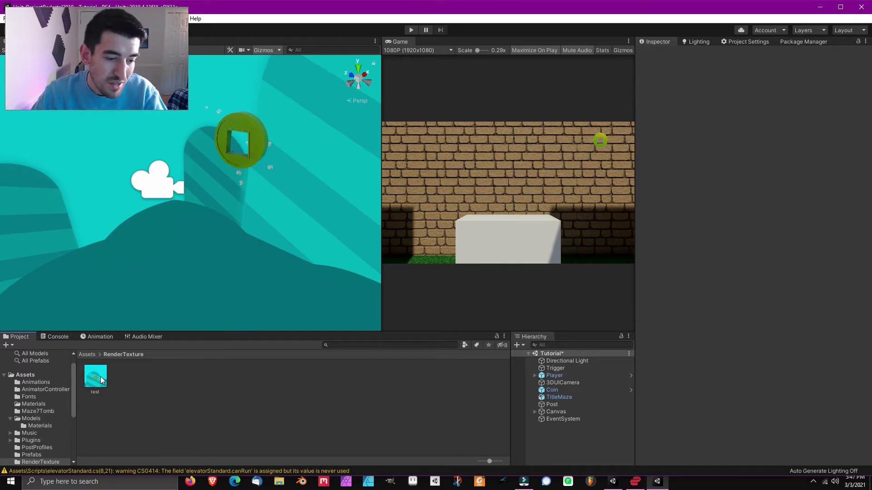
right_click(165, 387)
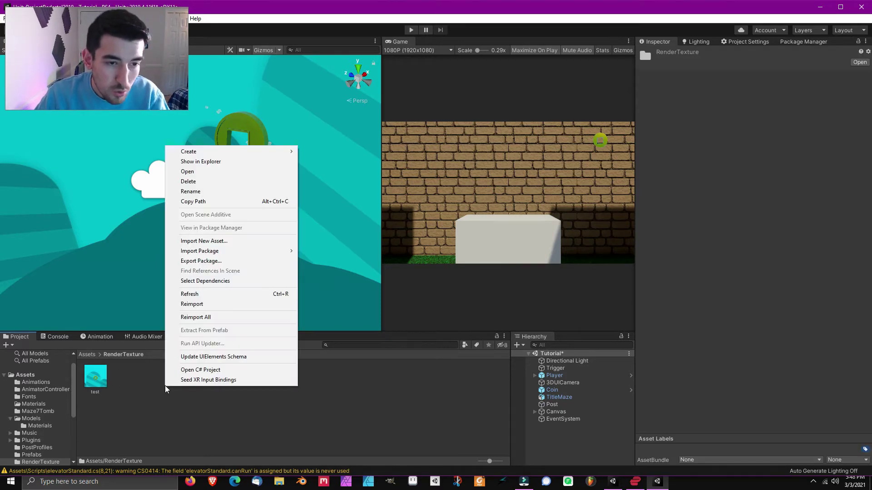
mouse_move(244, 154)
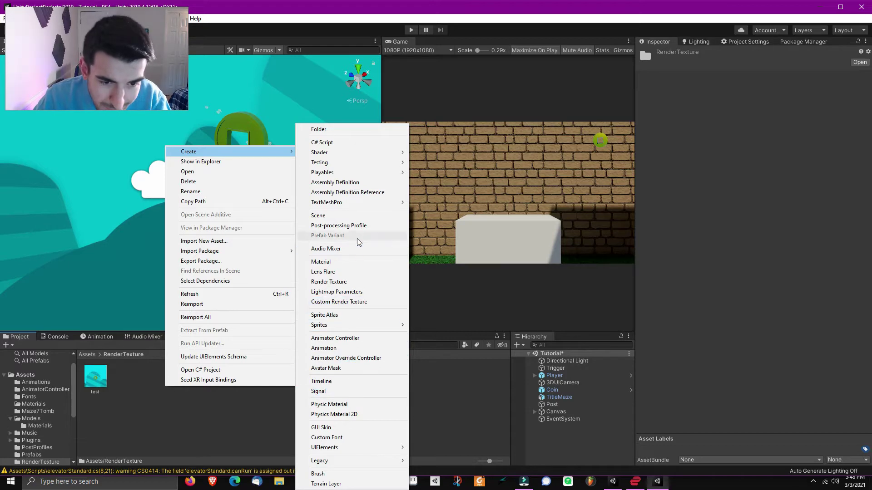
click(346, 284)
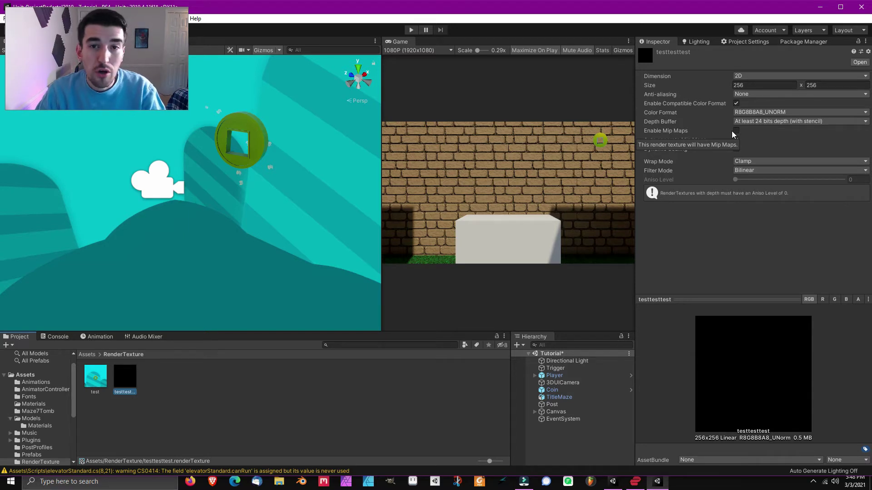
Set the size of the testtesttest render texture to 512 x 512
click(770, 85)
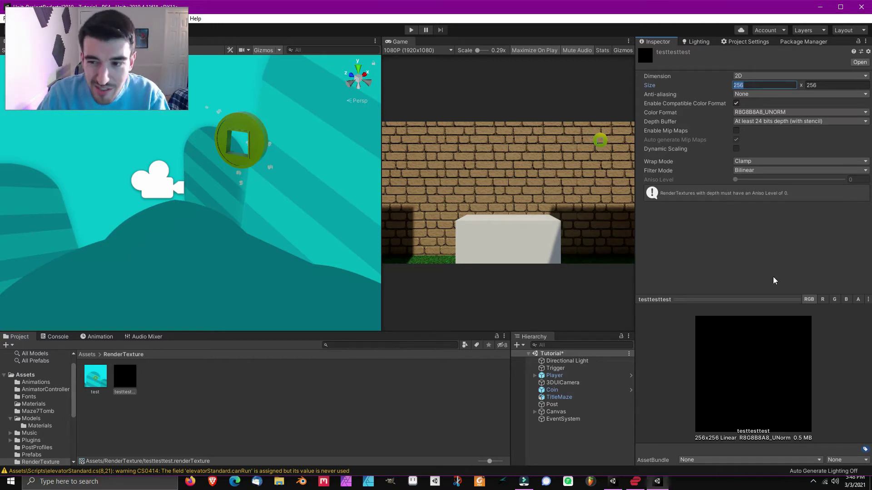
text(512)
key(Tab)
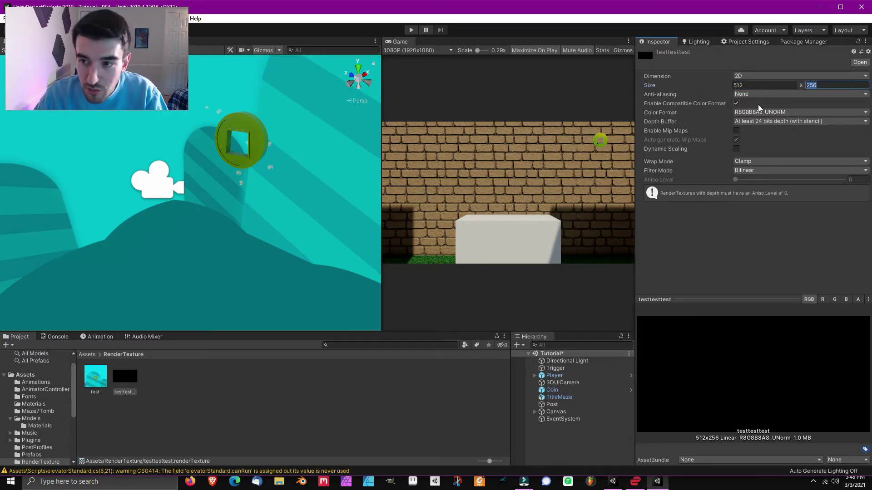
key(Return)
click(322, 392)
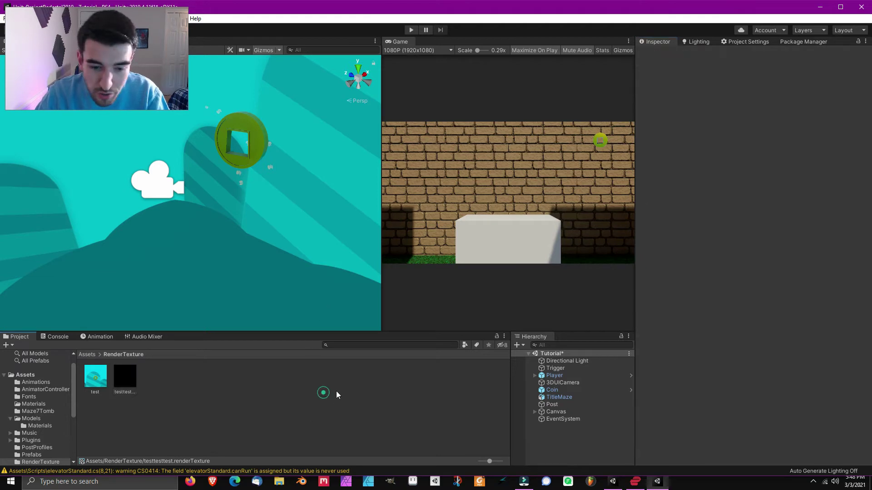
click(133, 381)
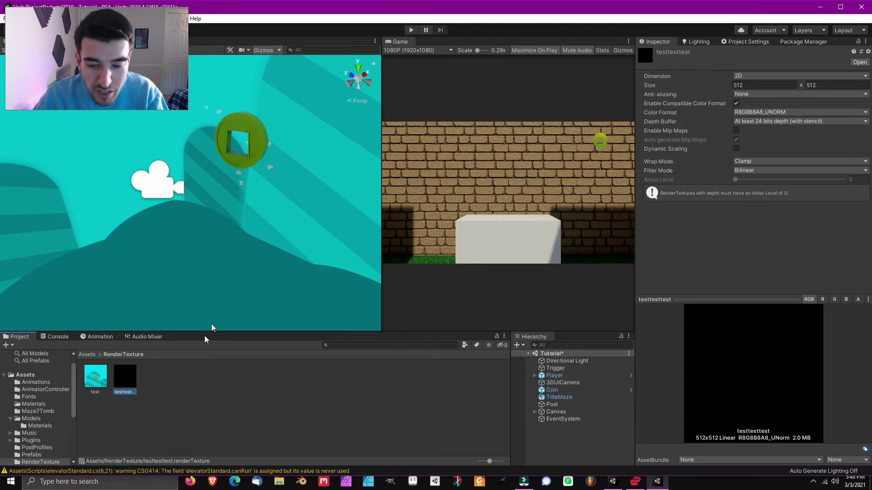
Assign the testtesttest render texture as the 3DUICamera's target texture
click(165, 191)
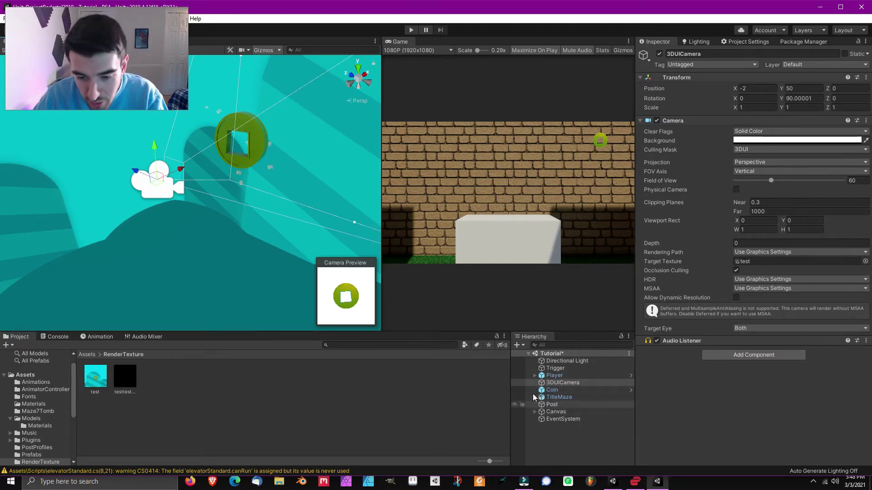
click(534, 375)
click(534, 375)
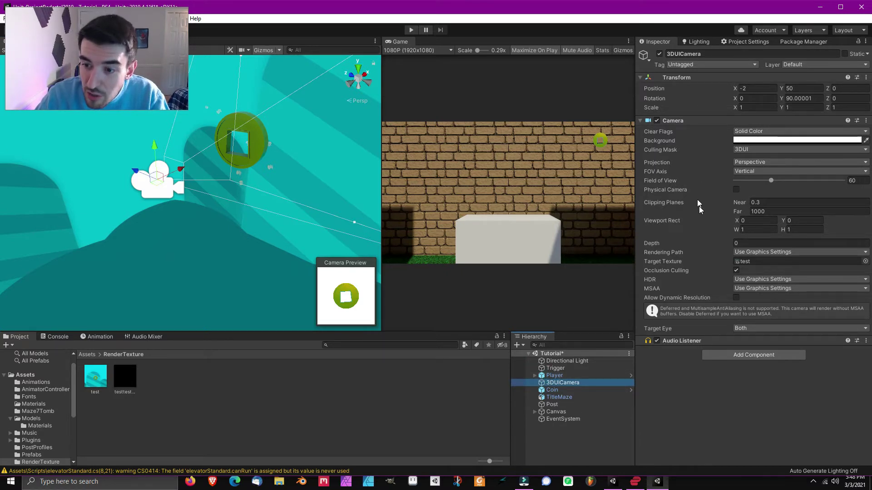
click(865, 262)
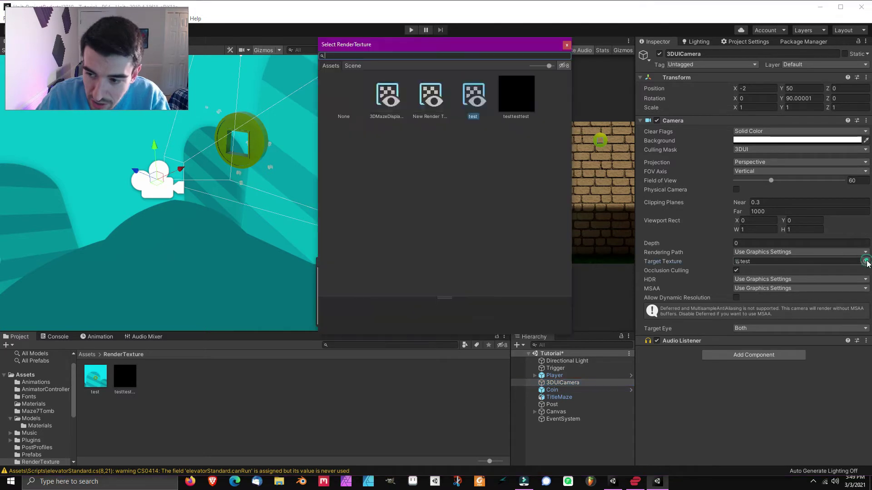
click(521, 107)
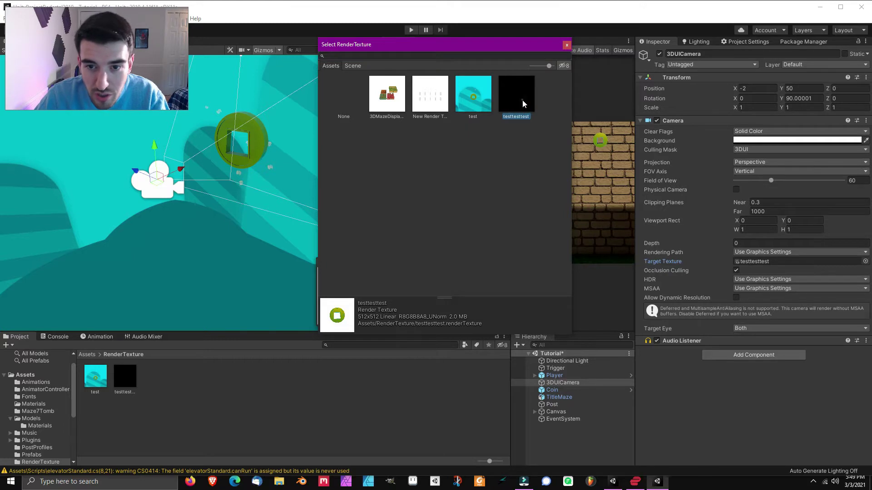
double_click(522, 103)
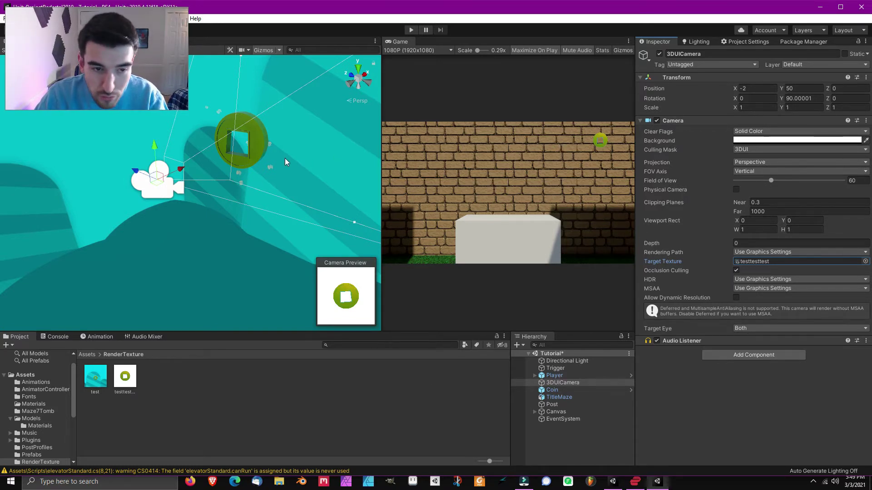
right_drag(285, 162, 296, 171)
key(s)
key(a)
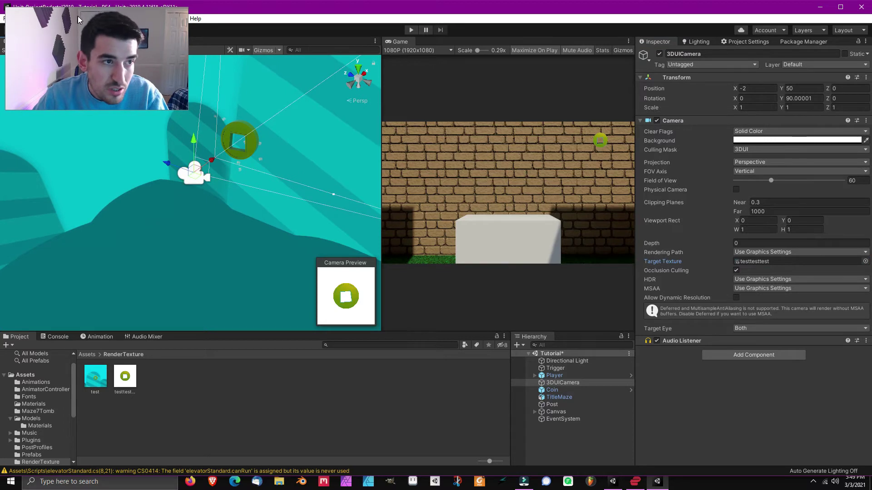
drag(77, 15, 76, 376)
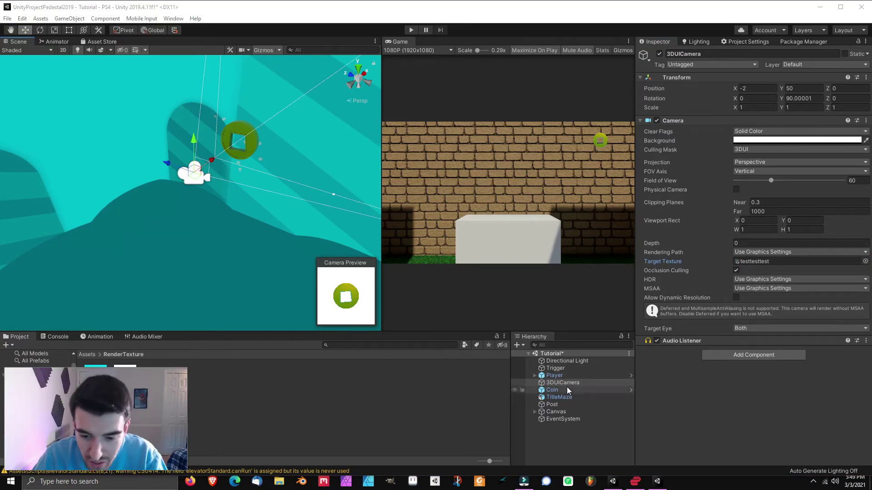
Delete the existing Canvas from the scene and create a new, empty UI Canvas in its place
click(564, 411)
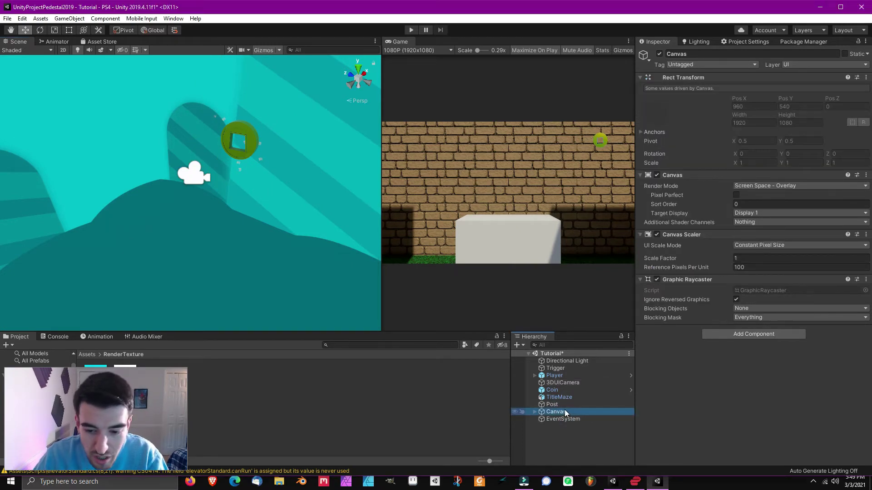
key(Delete)
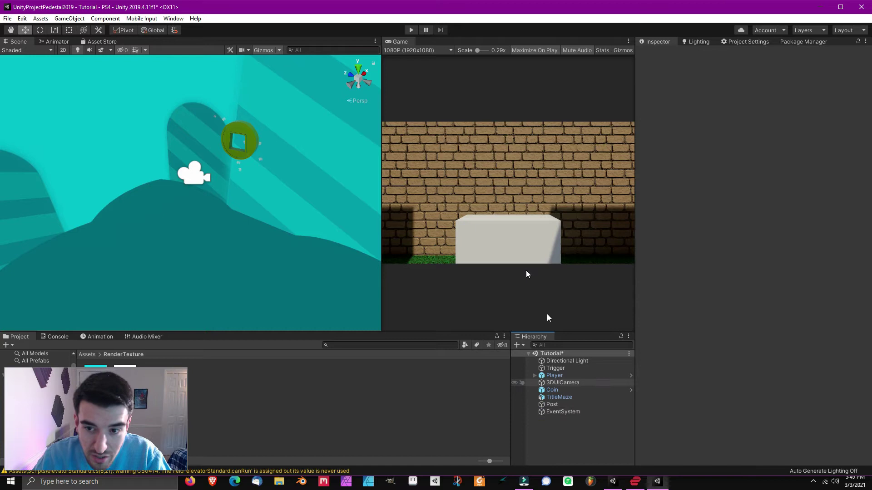
click(74, 19)
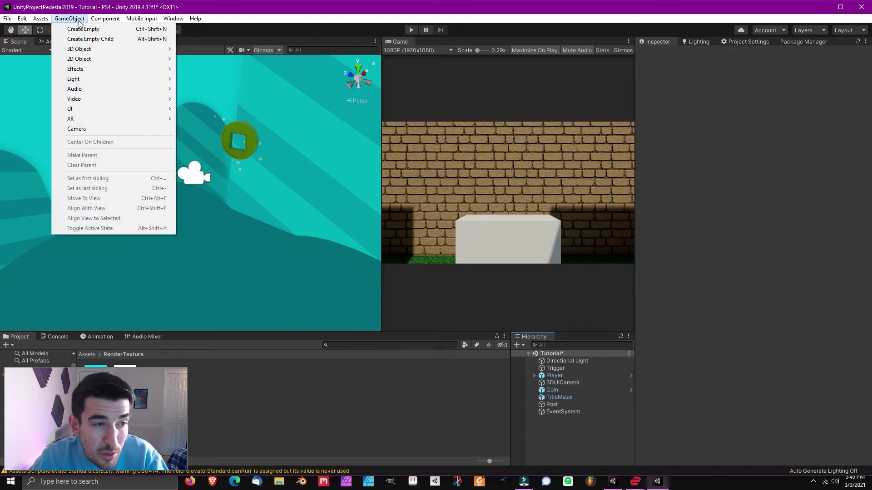
mouse_move(99, 109)
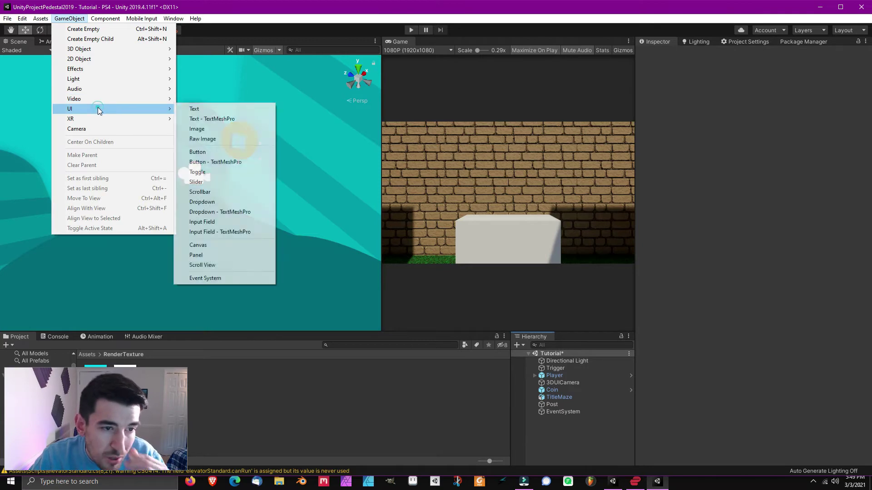
click(227, 245)
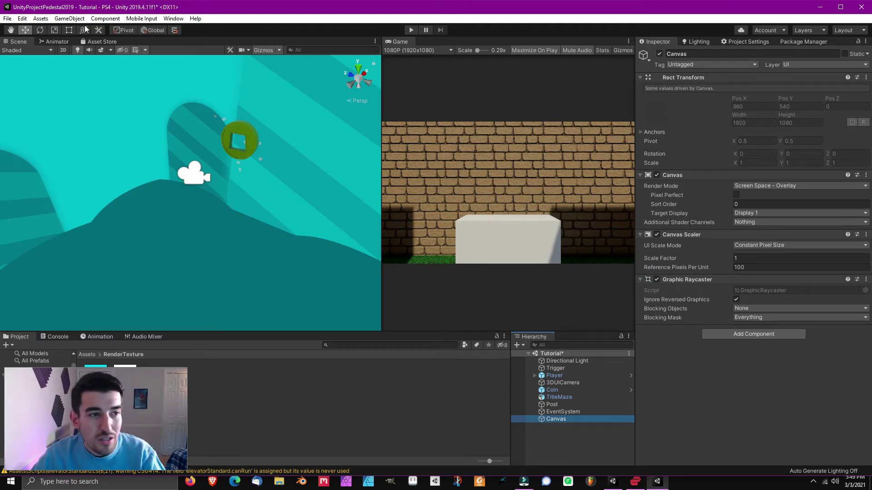
Add a UI Raw Image as a child of the new Canvas
click(60, 20)
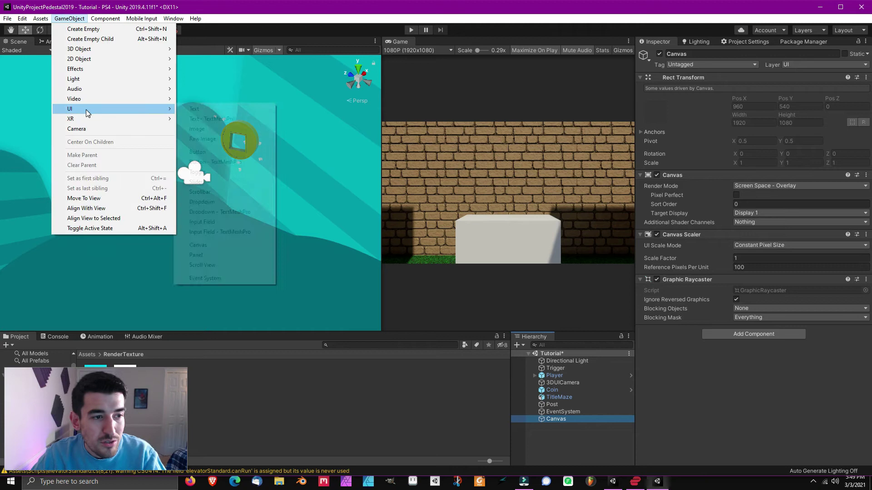
click(224, 138)
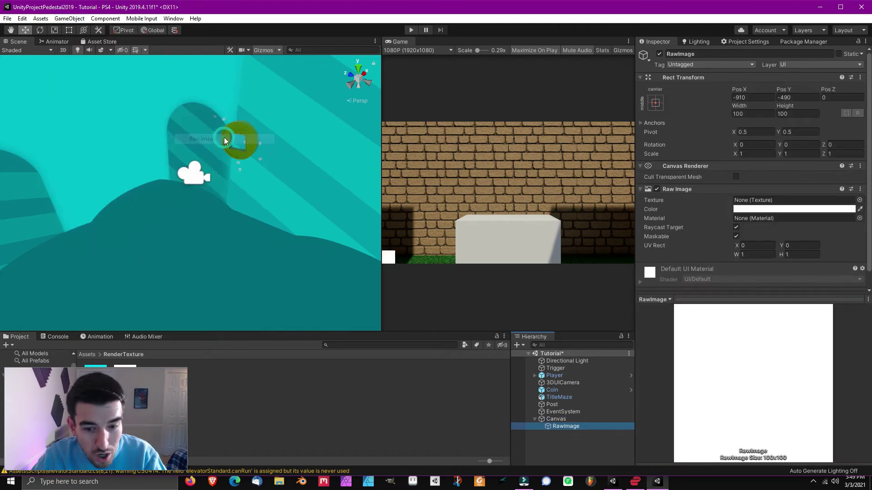
click(572, 419)
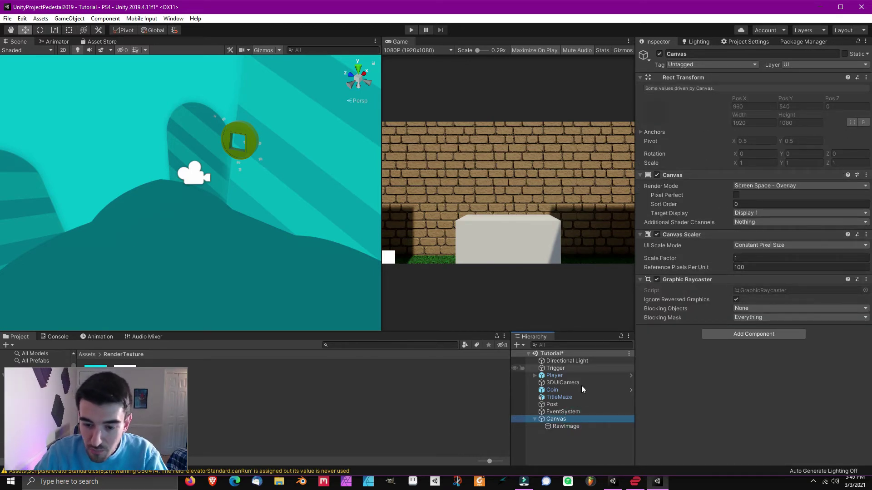
Centre the RawImage on the Canvas by setting its Pos X and Pos Y to 0
click(577, 426)
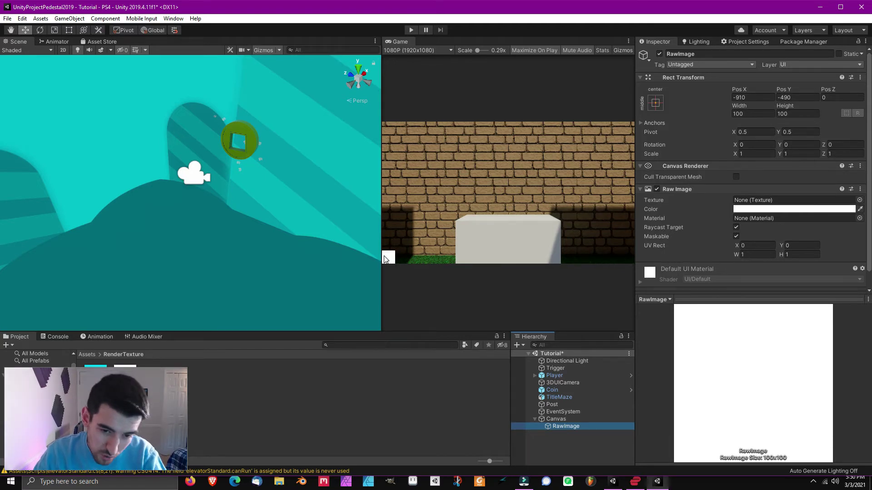
click(754, 97)
text(0)
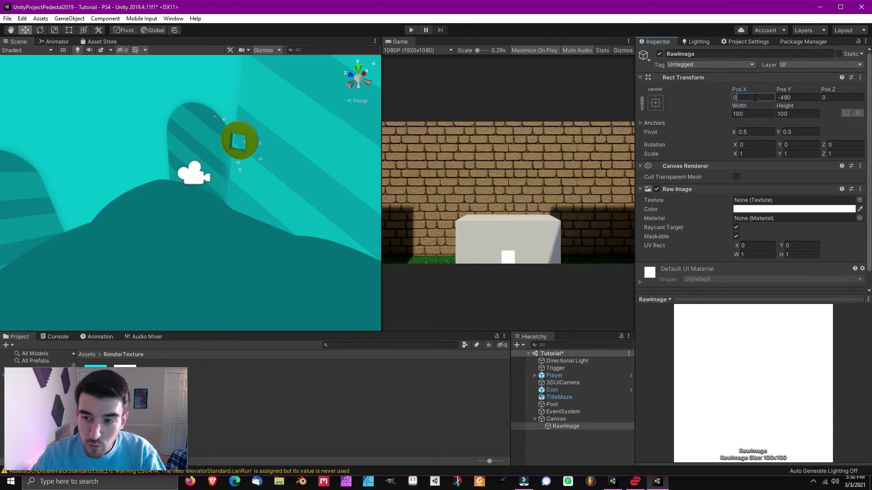
key(Tab)
text(0)
key(Tab)
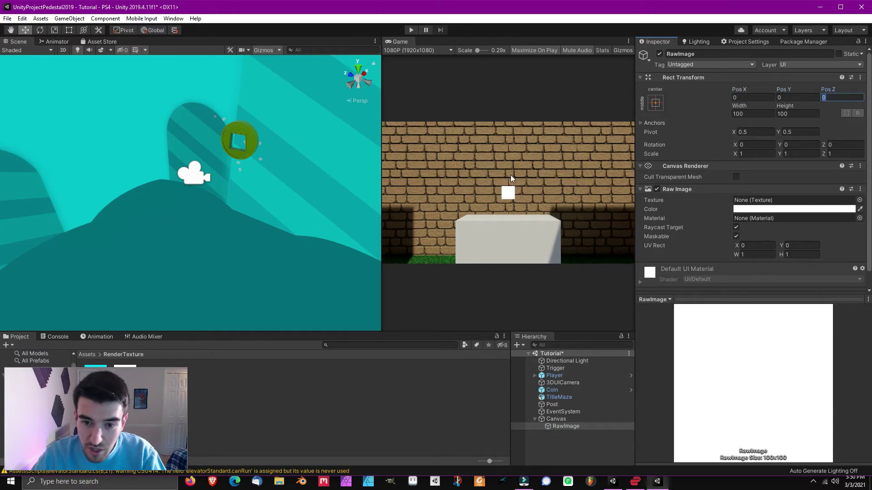
Place the RawImage near the upper-right corner of the game screen with Pos X 700 and Pos Y 400
click(744, 97)
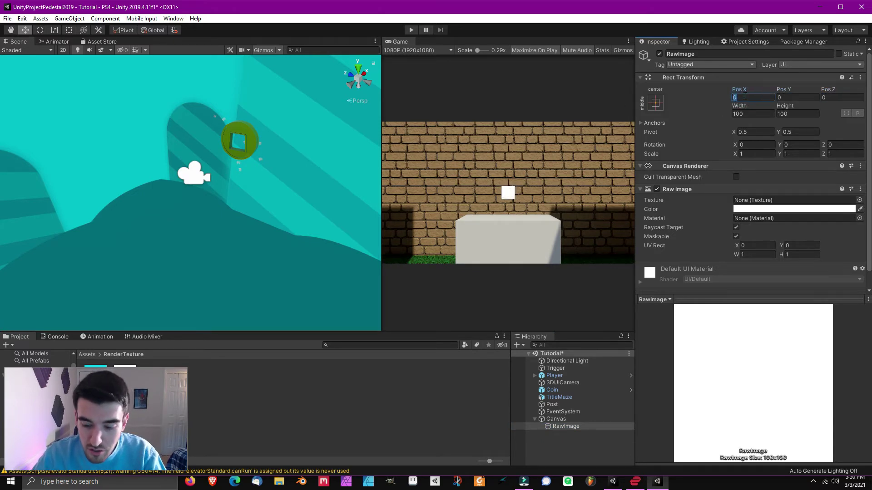
text(700)
key(Tab)
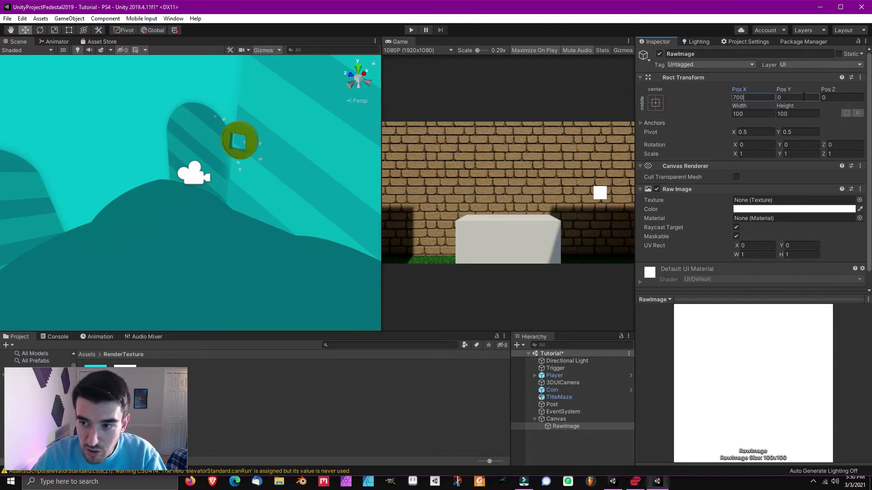
text(400)
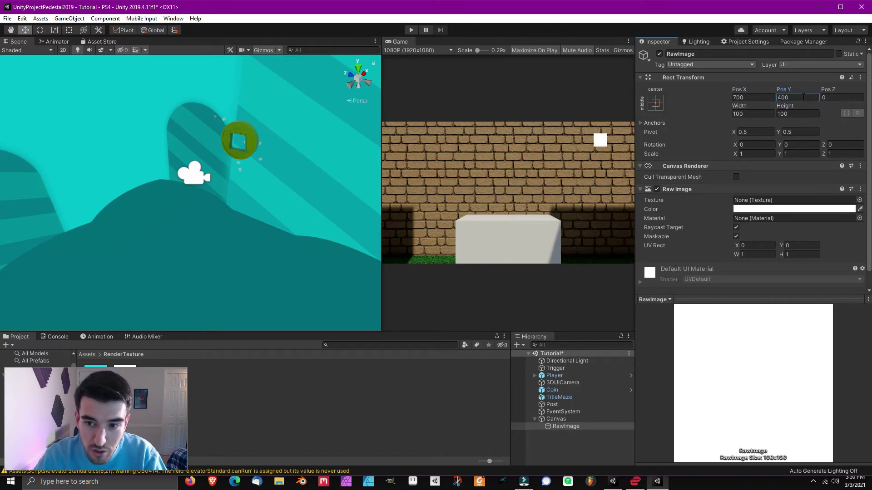
Set the RawImage's width and height to 250 and its Pos Y to 375
click(755, 113)
text(250)
key(Tab)
text(2)
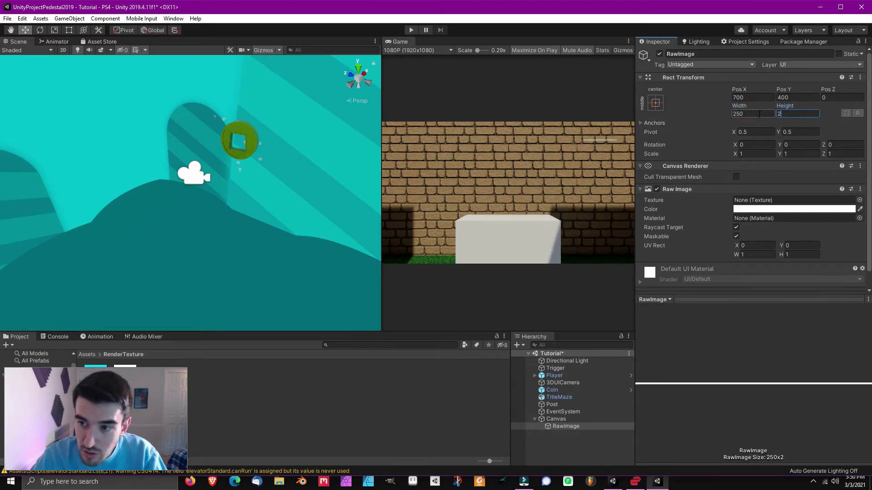
text(50)
click(784, 98)
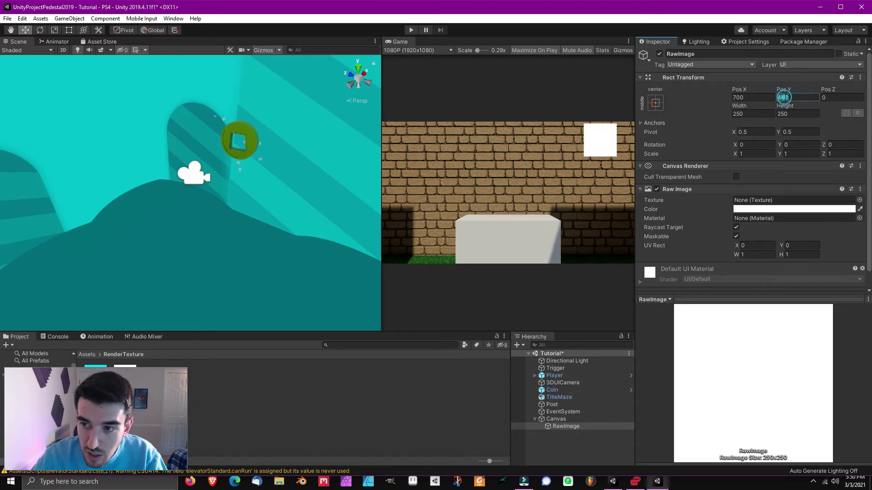
text(375)
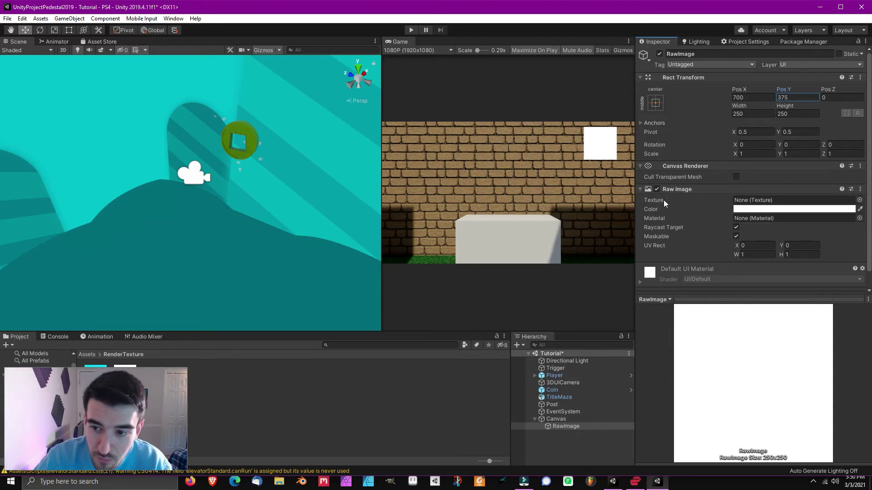
Search the textures for "test" and assign the testtesttest render texture to the RawImage
click(858, 200)
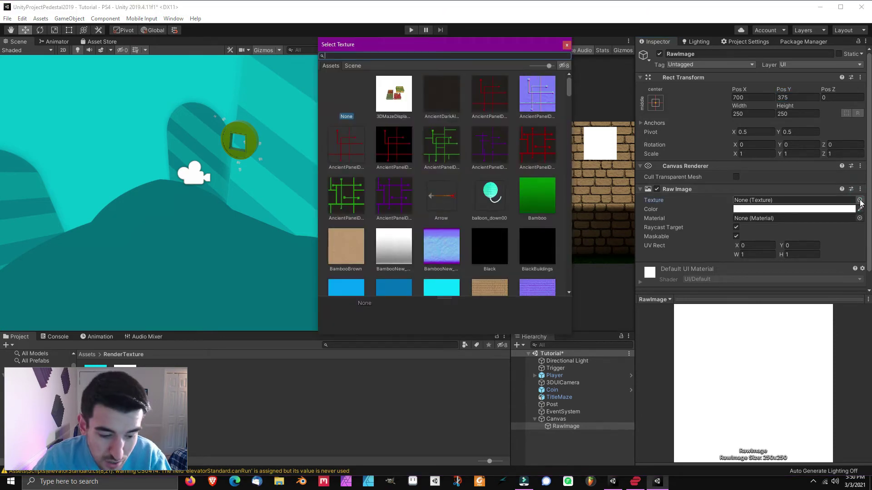
text(test)
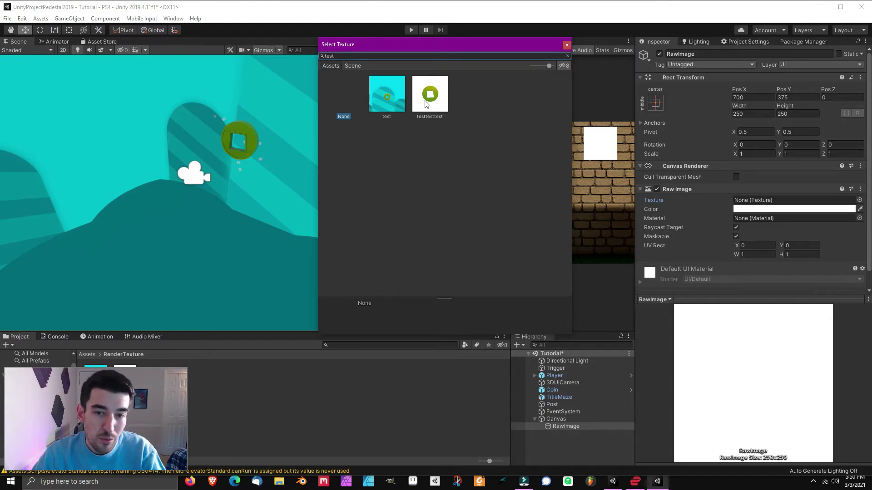
double_click(428, 100)
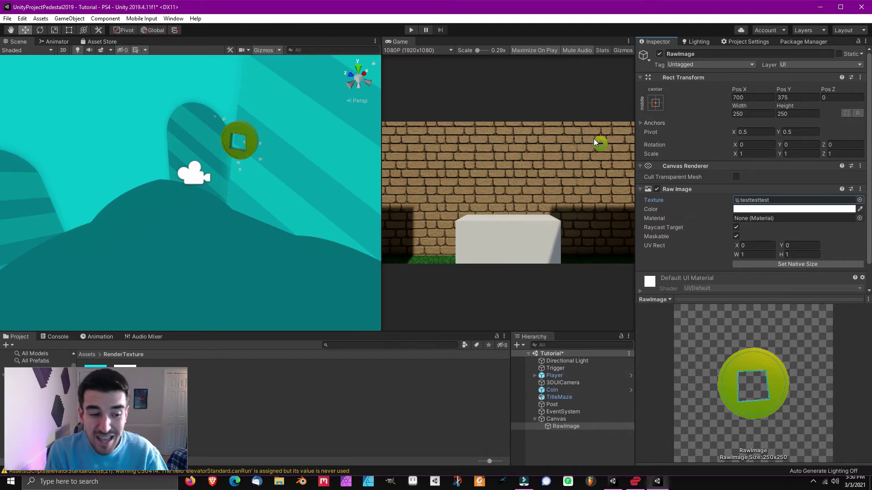
Save the Tutorial scene
right_drag(262, 121, 245, 113)
key(d)
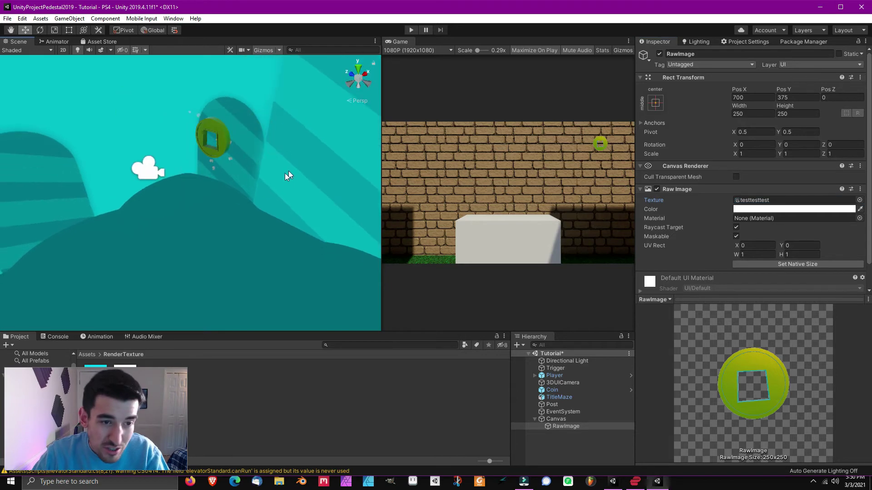
click(7, 18)
click(18, 52)
Run the game, walk through the maze to check how the coin displays in the UI, and stop play mode
click(414, 30)
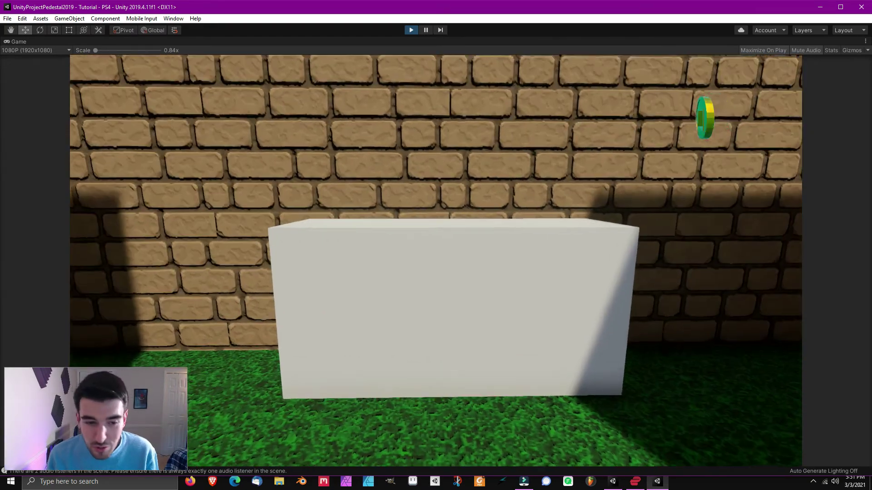
key(w)
key(d)
key(s)
key(w)
key(s)
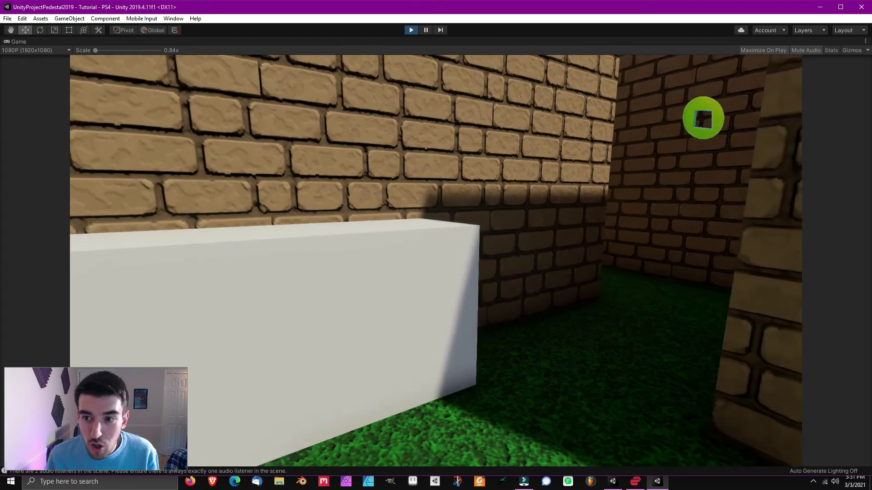
key(d)
key(s)
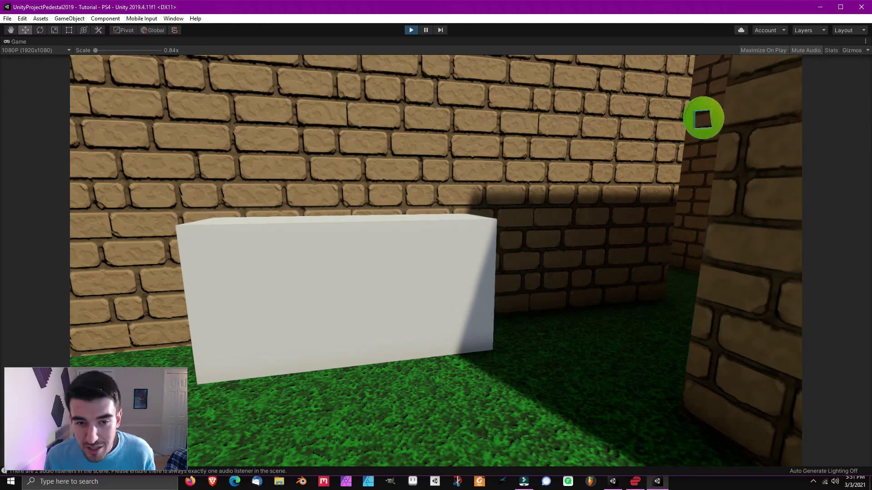
key(s)
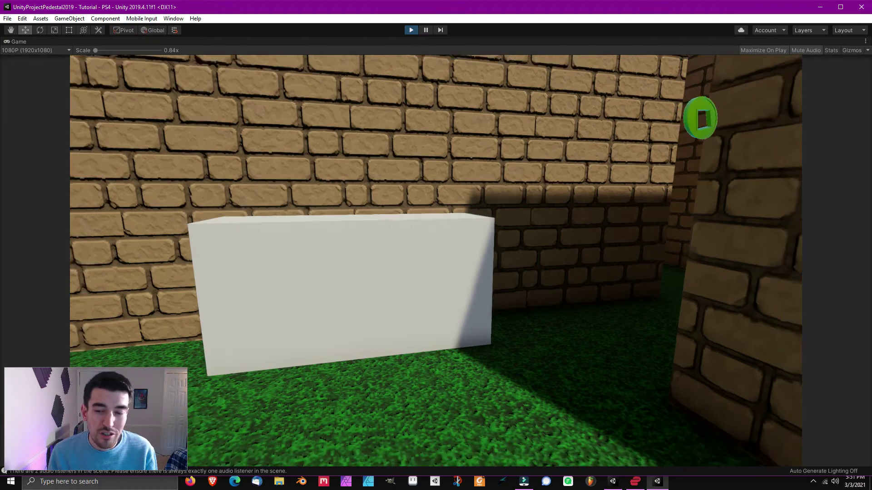
key(w)
key(w)
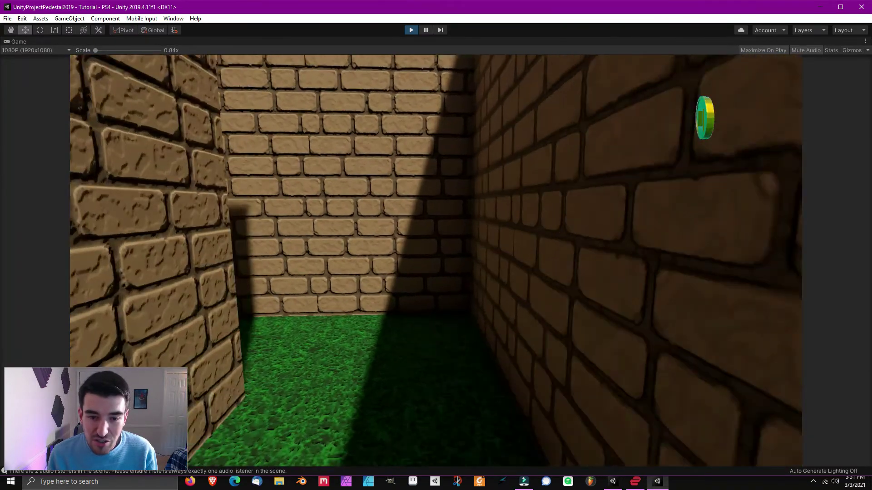
key(w)
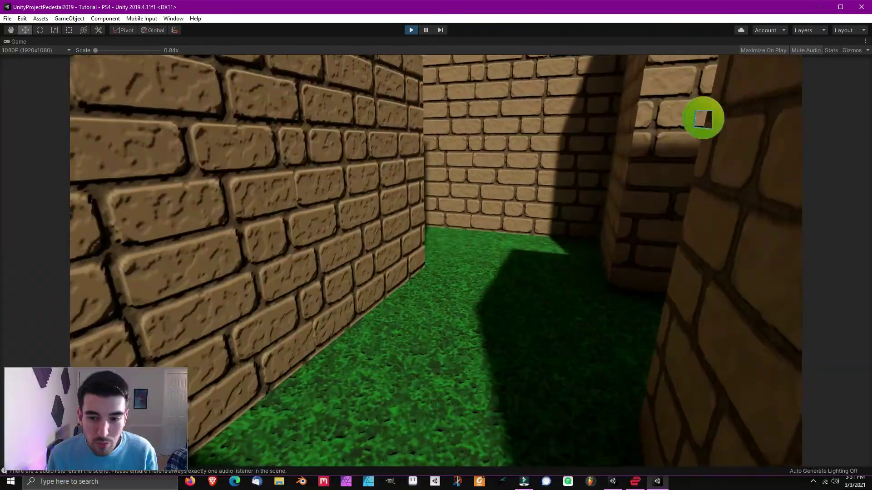
key(w)
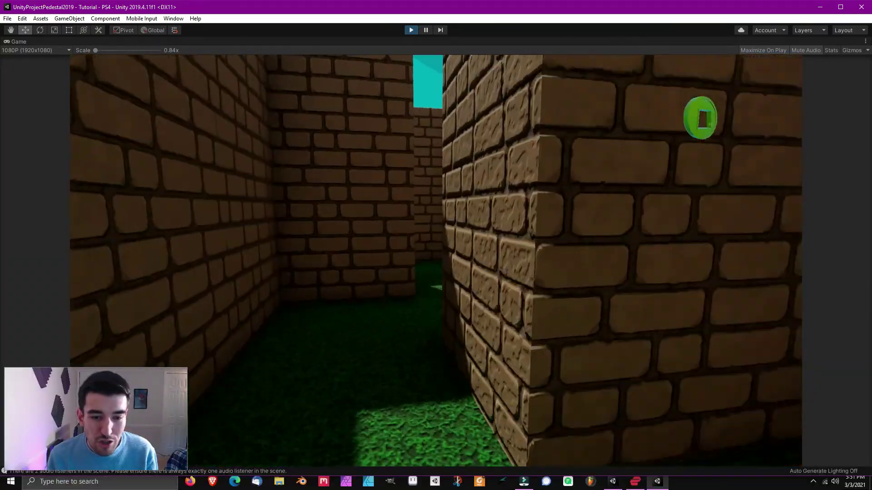
key(w)
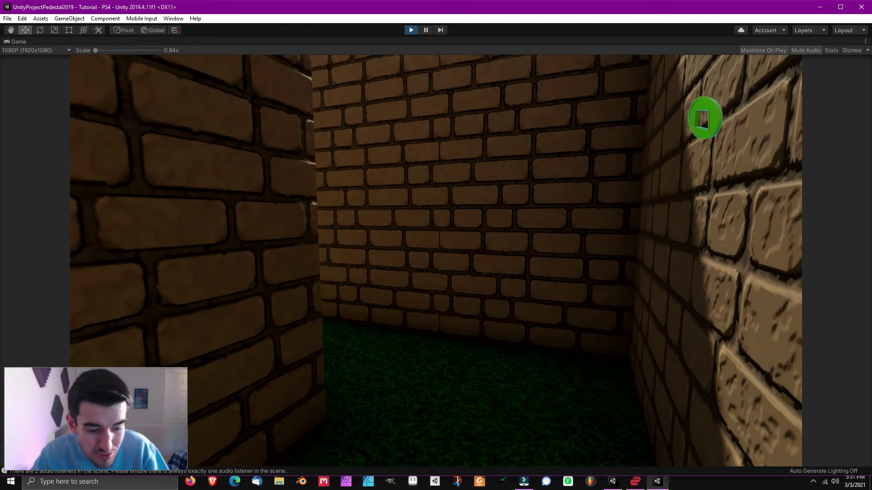
click(410, 30)
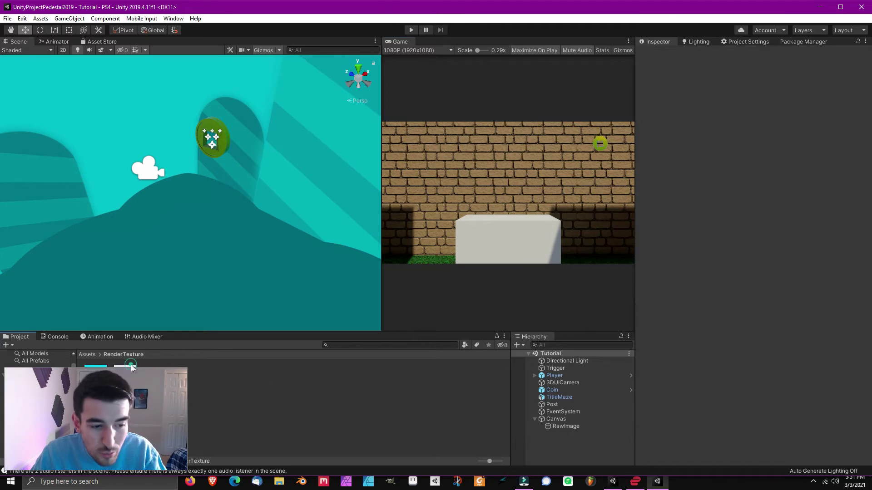
Review the settings of the testtesttest render texture and of the Canvas's RawImage
click(131, 366)
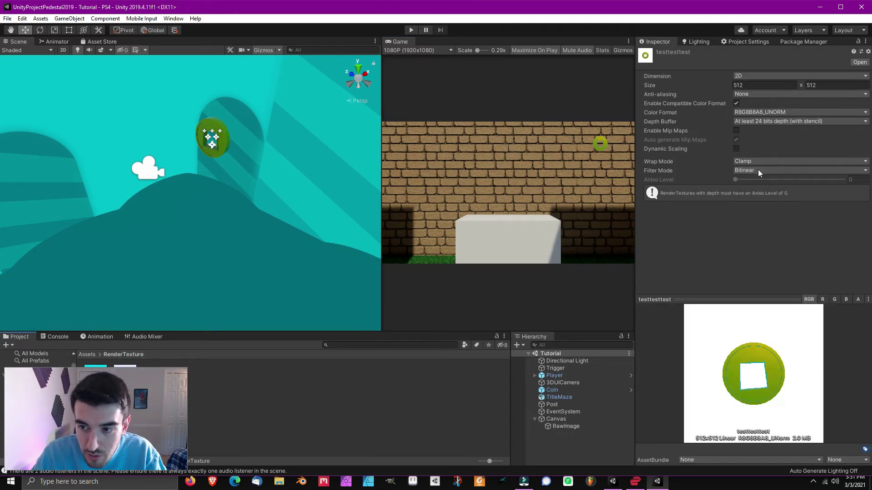
click(565, 427)
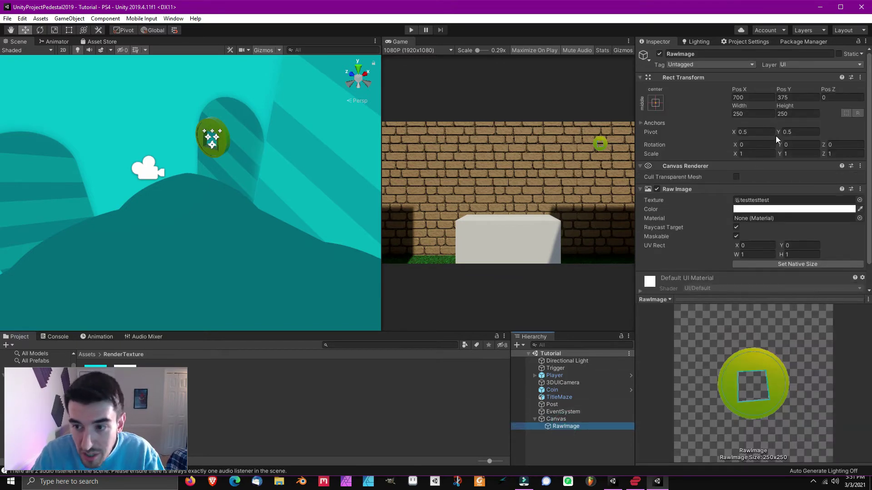
scroll(699, 200, down, 2)
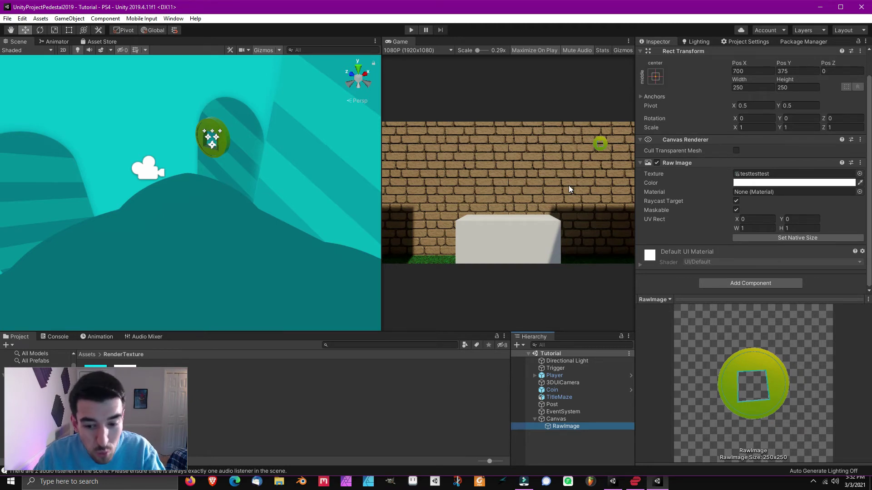
Delete the EventSystem object from the Tutorial scene
click(576, 412)
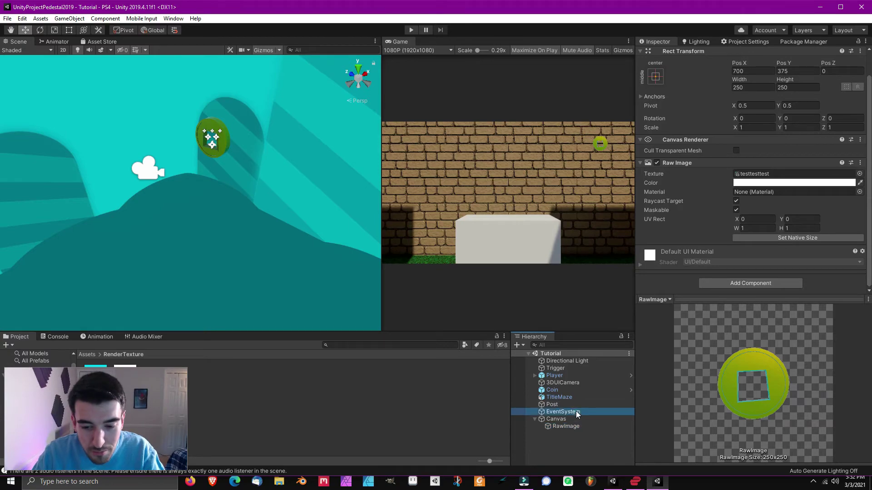
key(Delete)
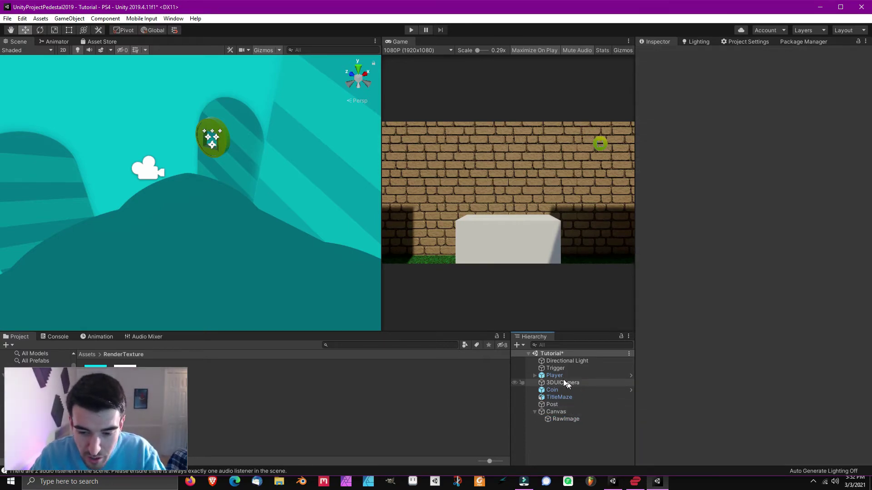
Frame the Trigger cube in the scene and move it along the X axis to position X -6
double_click(555, 368)
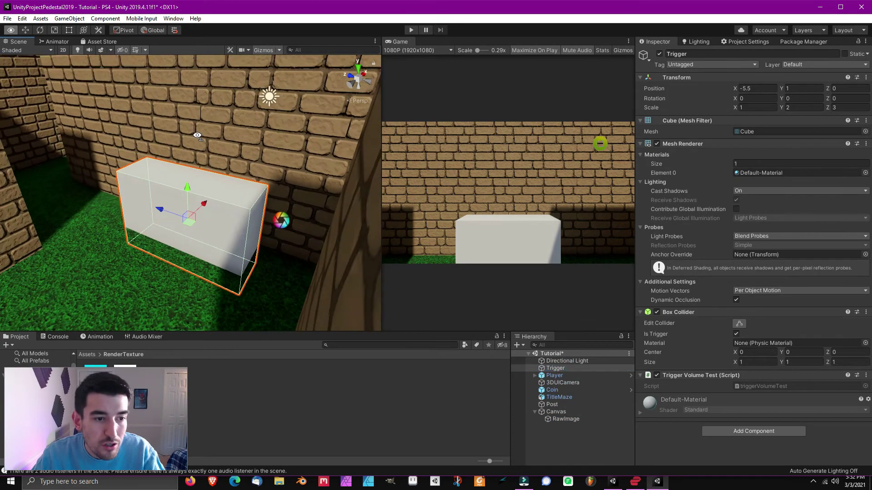
key(s)
right_drag(197, 135, 227, 136)
key(w)
key(a)
drag(221, 206, 217, 212)
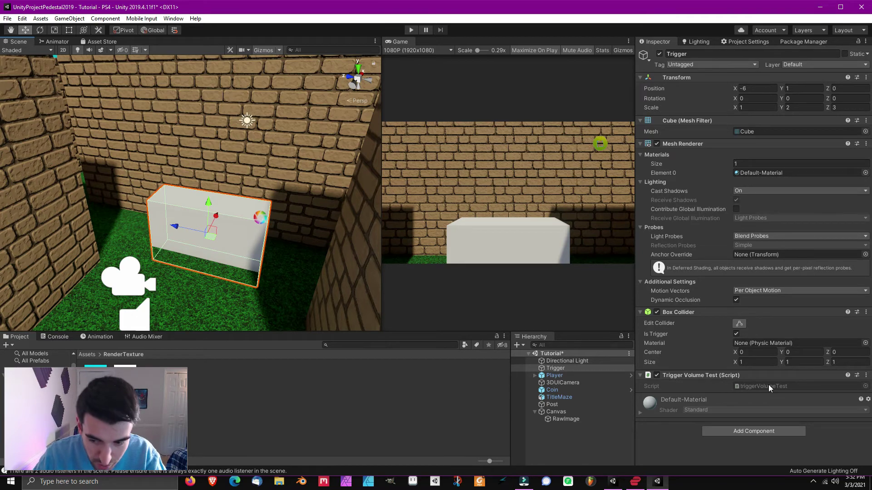
Look up Trigger Volume Test among the components for the Trigger, and open its triggerVolumeTest script in Visual Studio
click(765, 432)
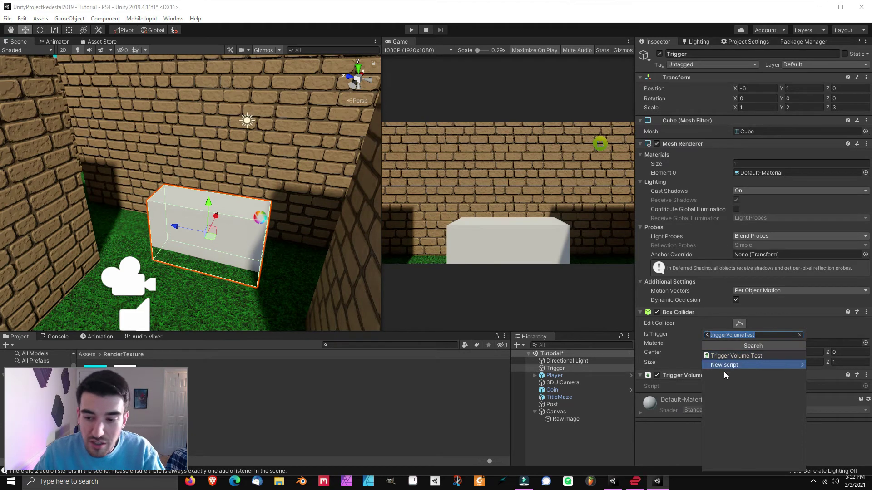
click(755, 355)
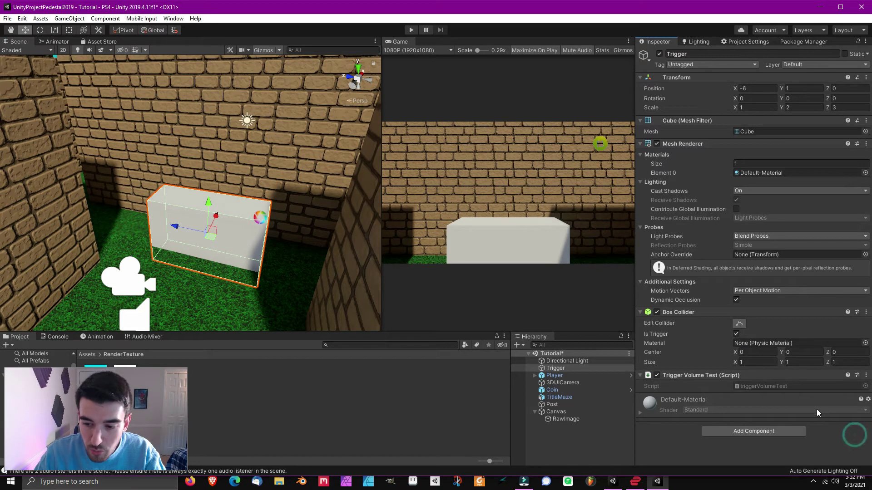
double_click(769, 385)
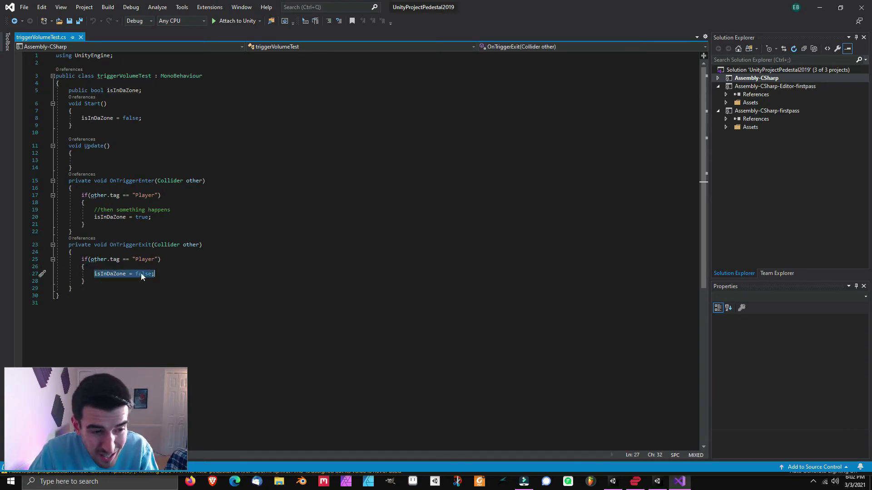
Comment out the isInDaZone assignments in OnTriggerExit and OnTriggerEnter
click(95, 270)
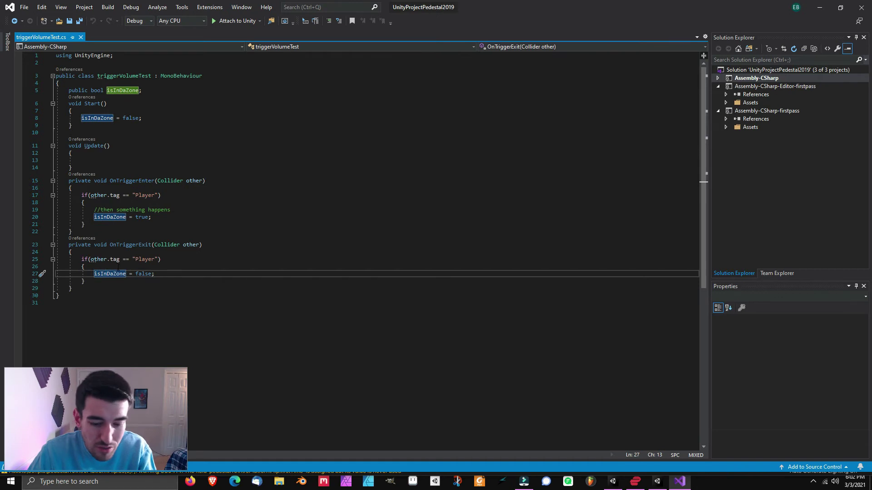
text(//)
click(100, 217)
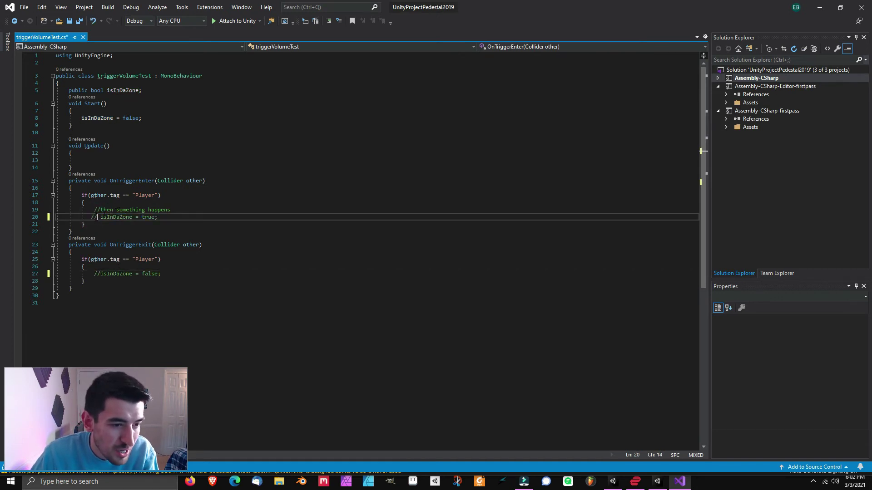
text(//)
key(BackSpace)
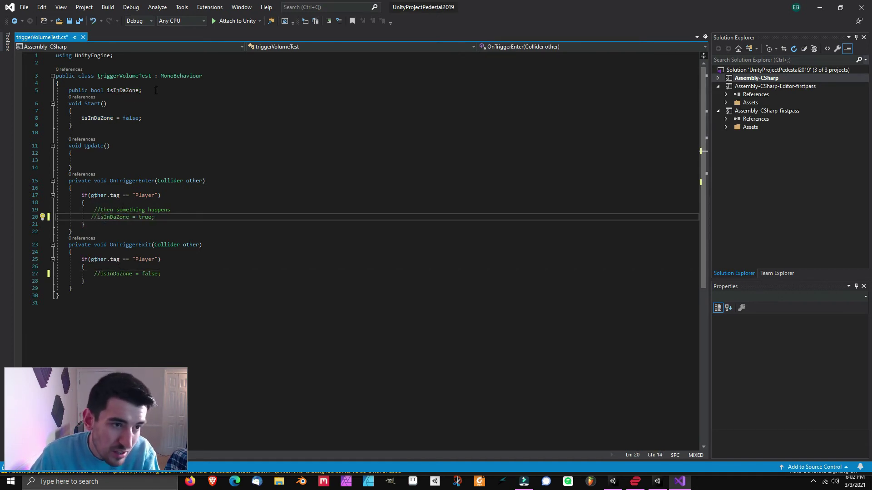
Declare the field public GameObject the3DUI; below the isInDaZone declaration and save triggerVolumeTest.cs
click(156, 89)
key(Return)
text(p)
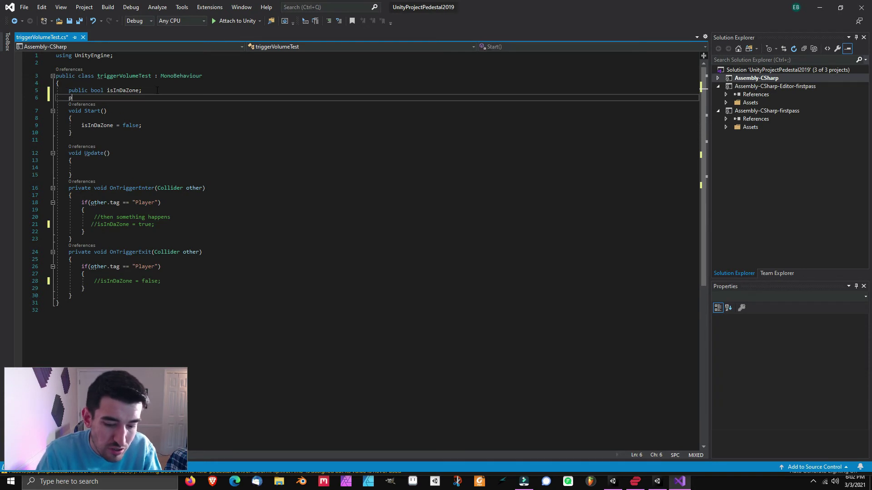
text(ublic game)
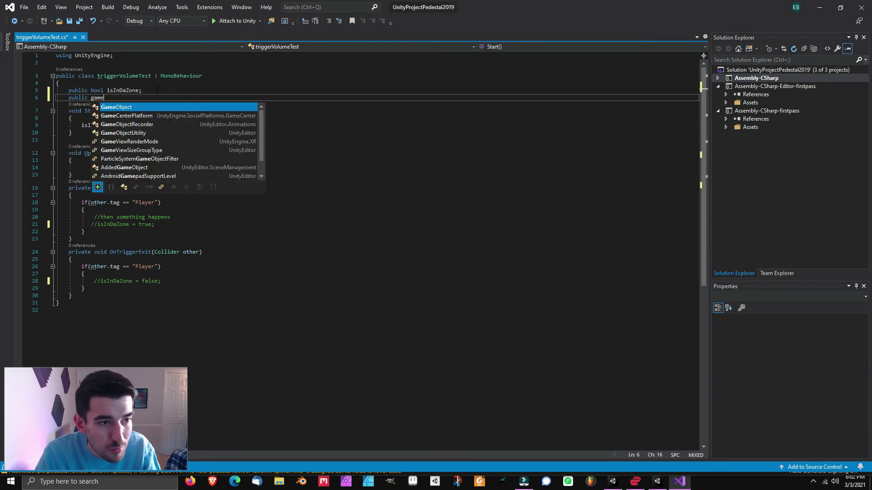
key(Tab)
text(t)
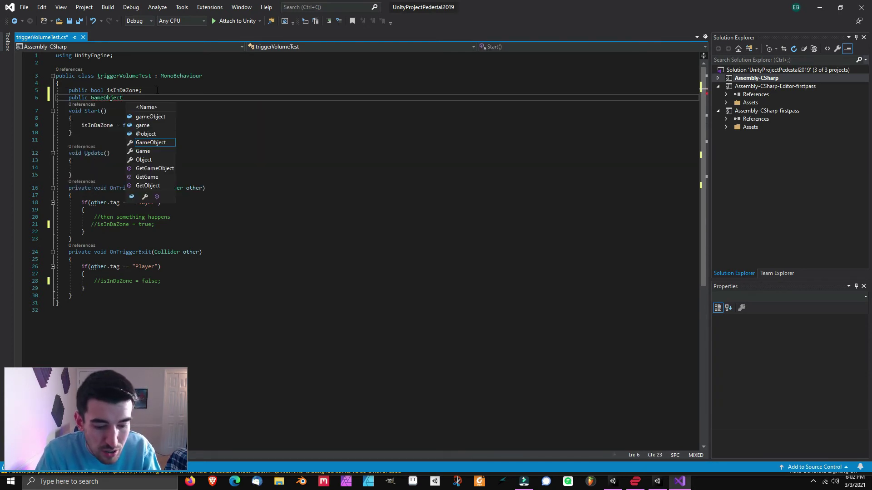
text( the3DU)
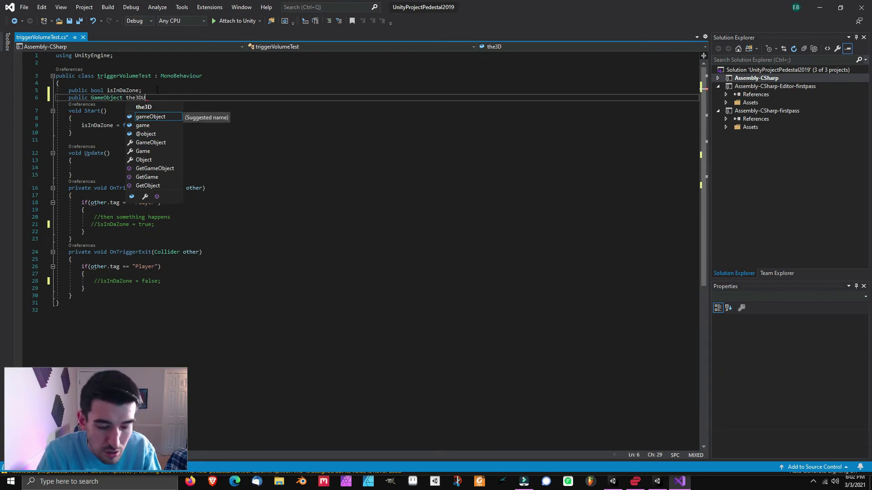
text(I;)
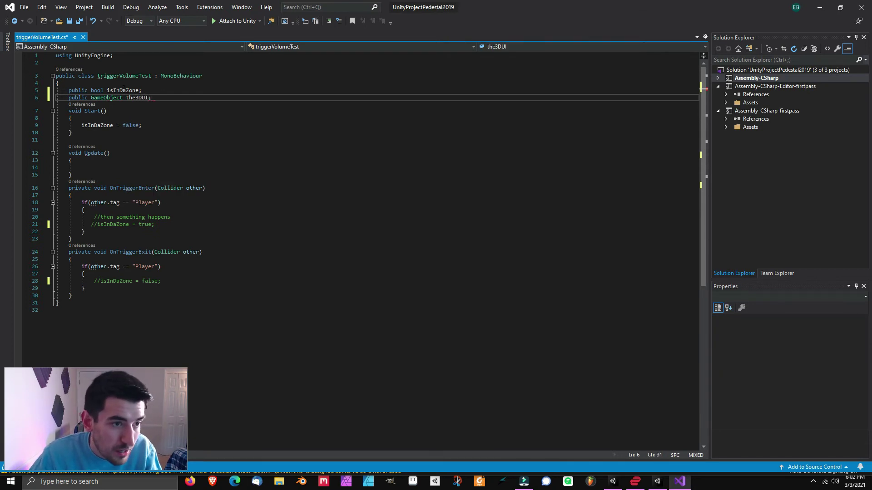
click(24, 7)
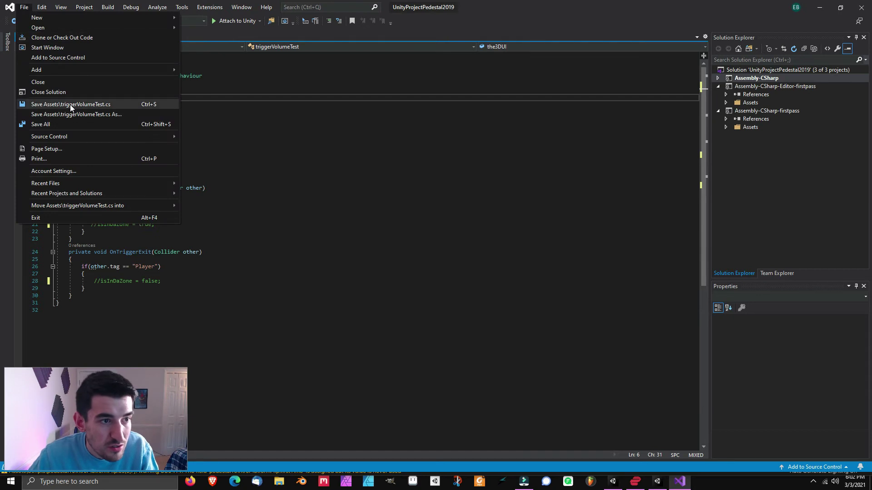
click(70, 104)
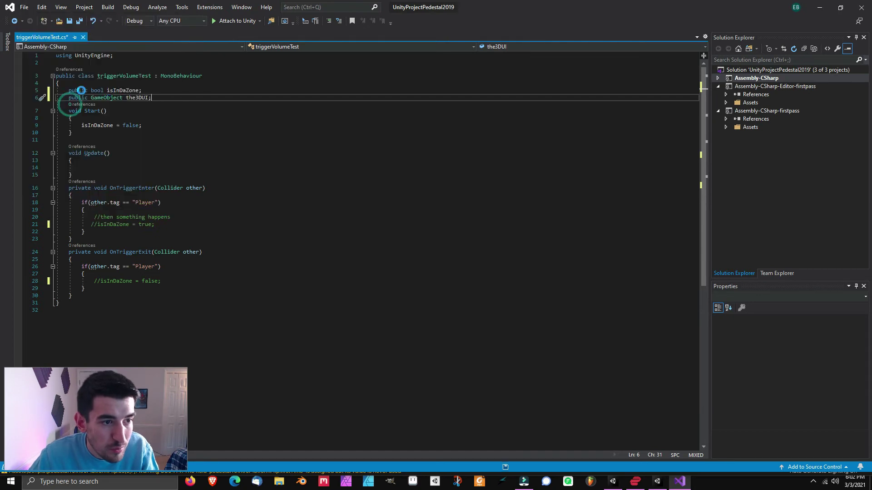
Return to Unity and assign the Canvas's RawImage to the Trigger script's The 3DUI field
click(819, 7)
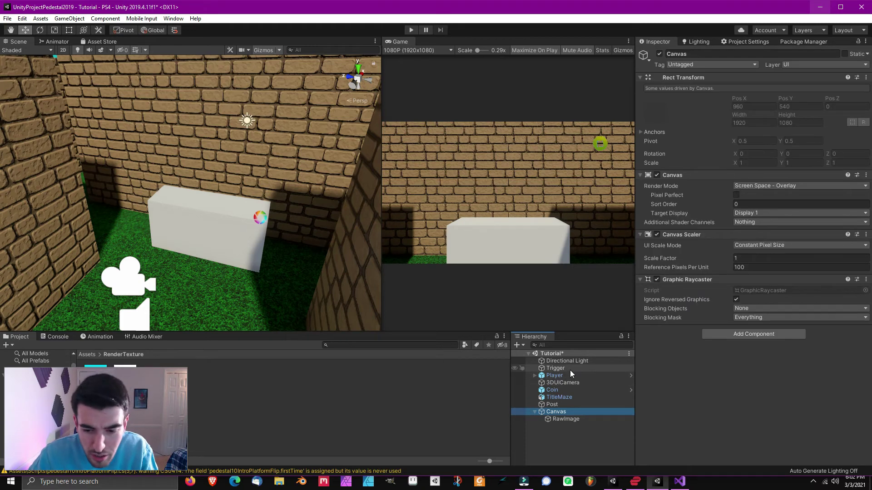
click(571, 370)
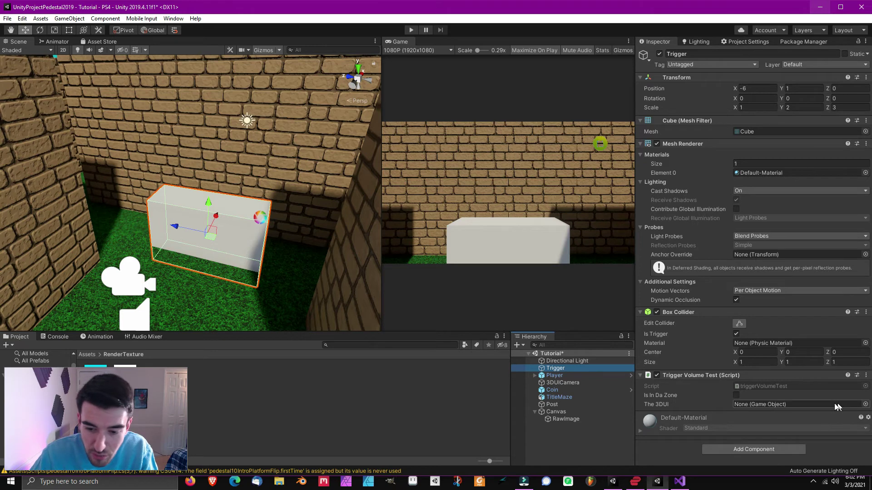
drag(565, 419, 755, 406)
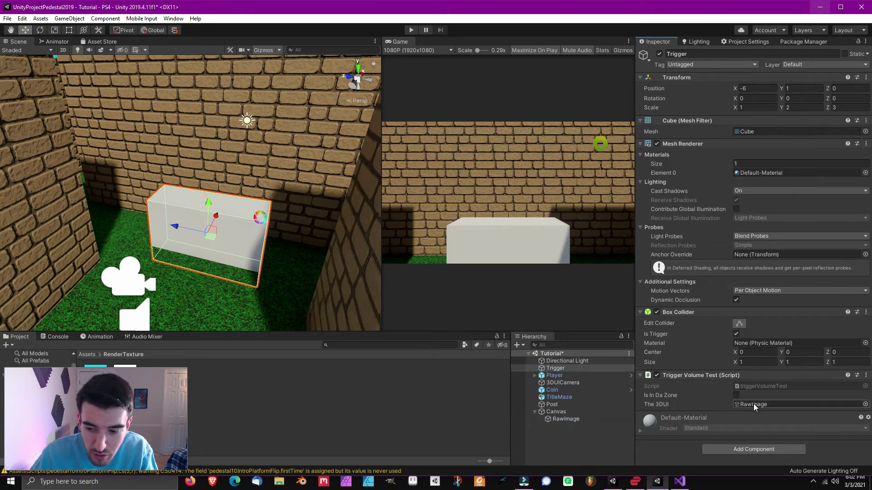
click(754, 405)
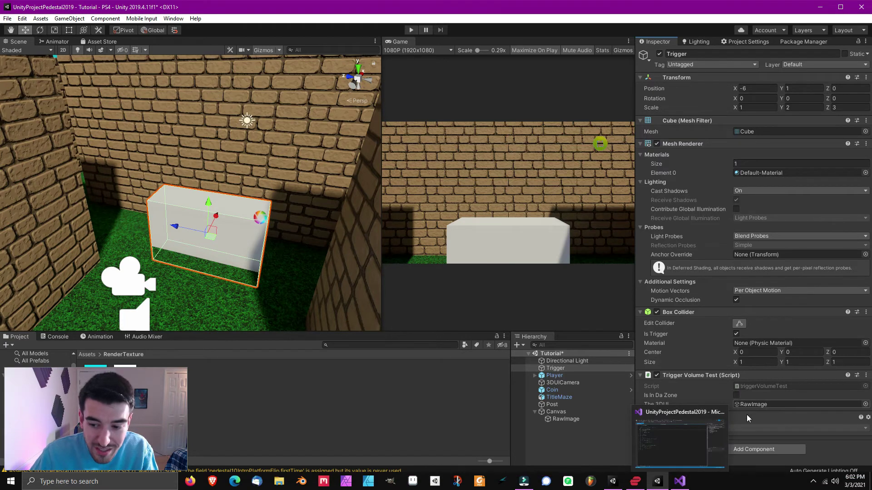
Switch to Visual Studio, insert an empty line in OnTriggerEnter's Player check, and add the3DUI.SetActive(false); to Start
click(680, 481)
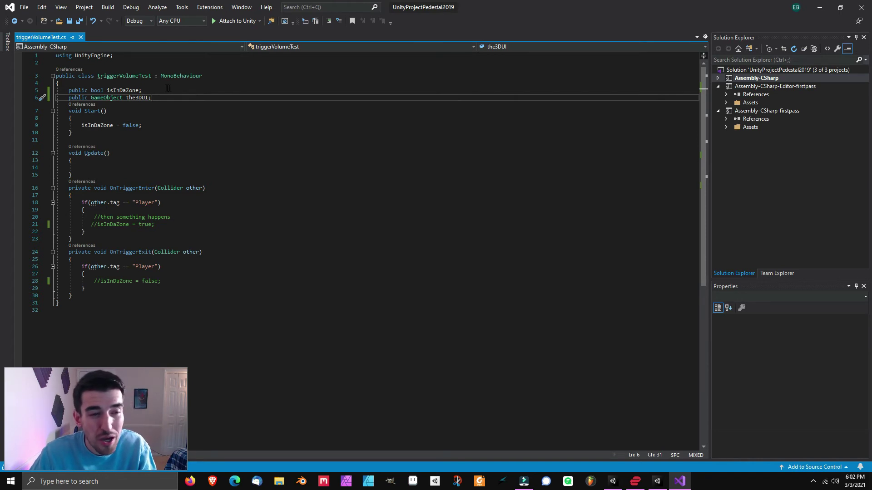
click(166, 224)
key(Return)
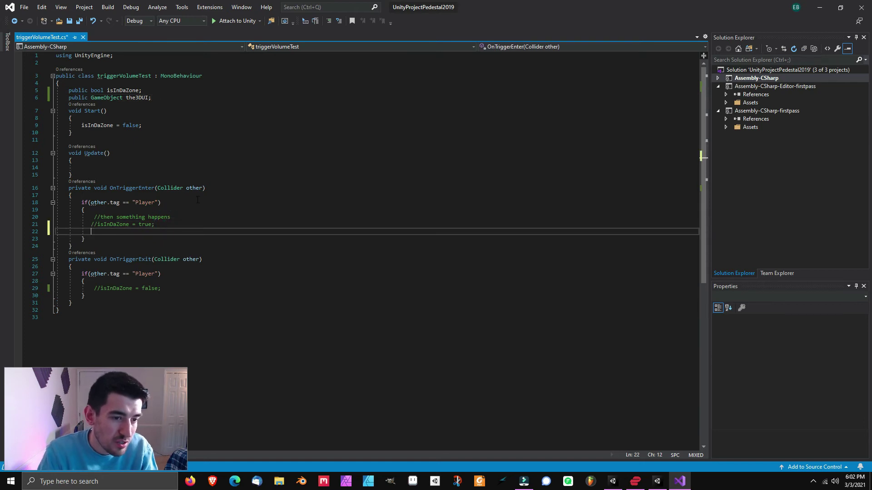
click(164, 125)
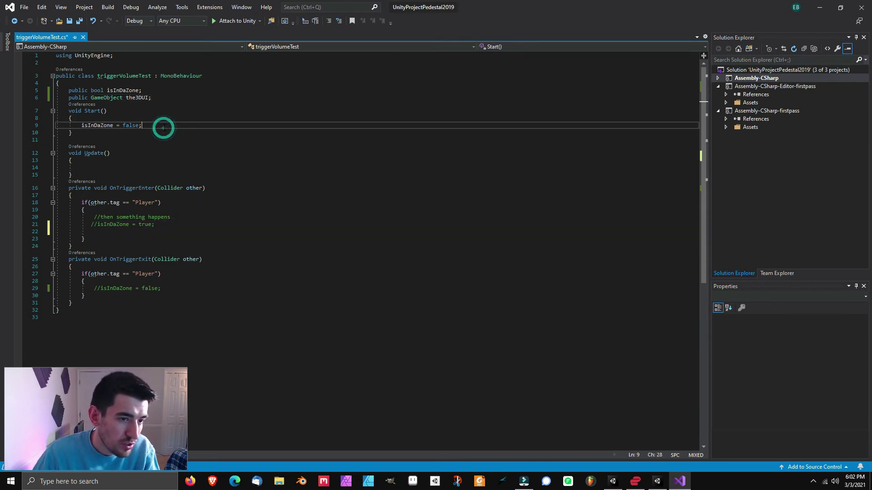
key(Return)
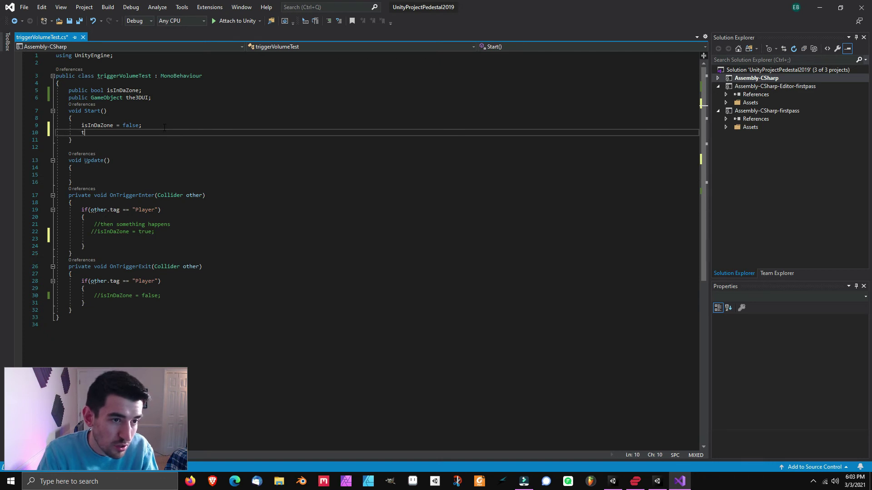
text(the3DUI.)
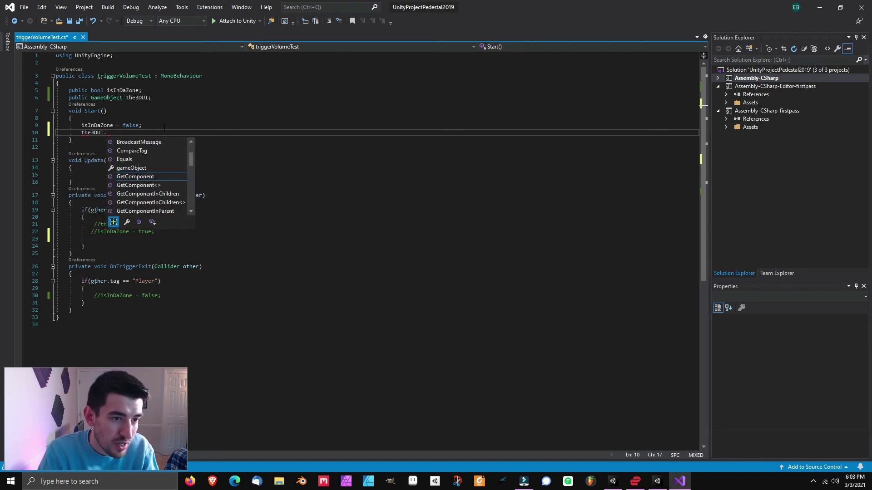
text(setActive)
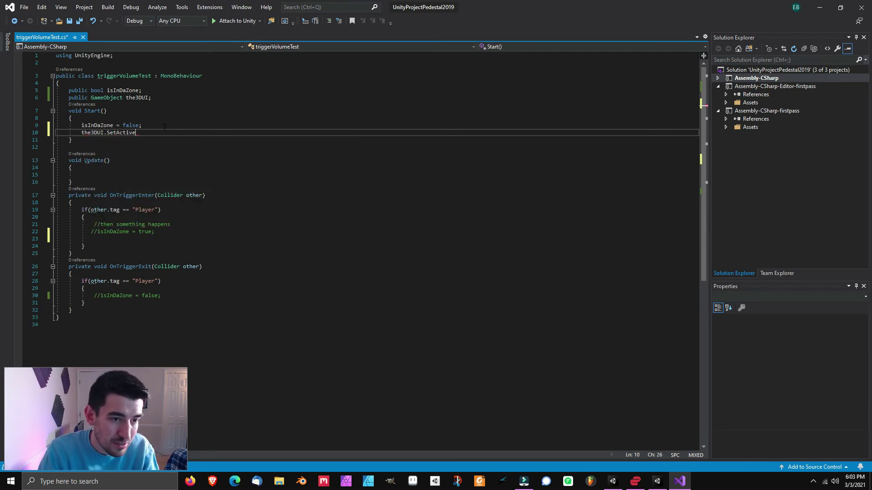
text((false);)
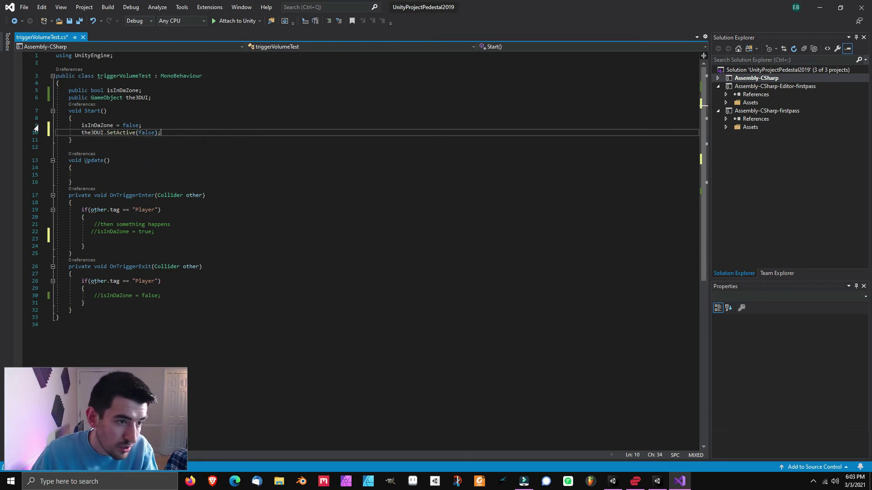
Delete every isInDaZone line from the script: the Start assignment, both commented-out assignments and the bool declaration
click(36, 125)
key(Delete)
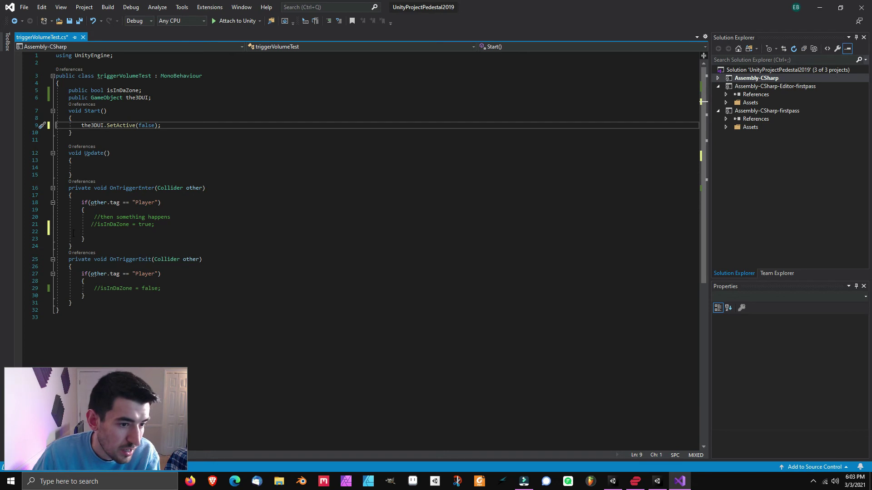
click(35, 225)
key(Delete)
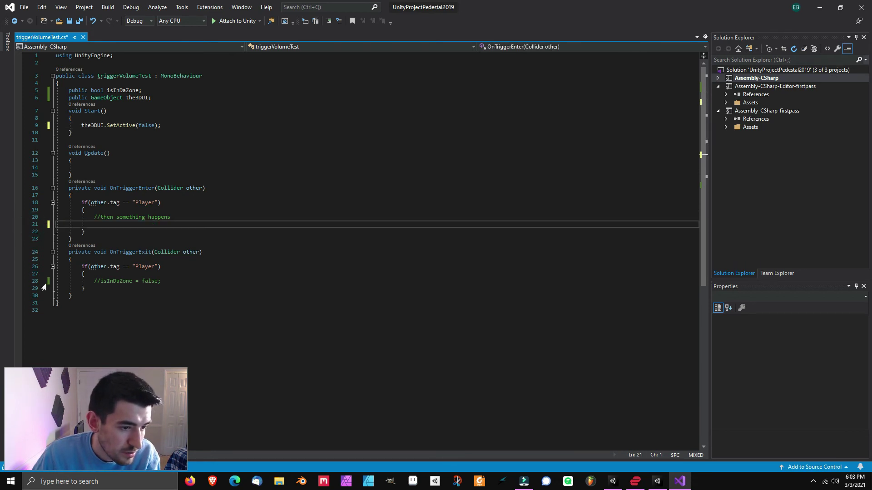
click(43, 282)
key(Delete)
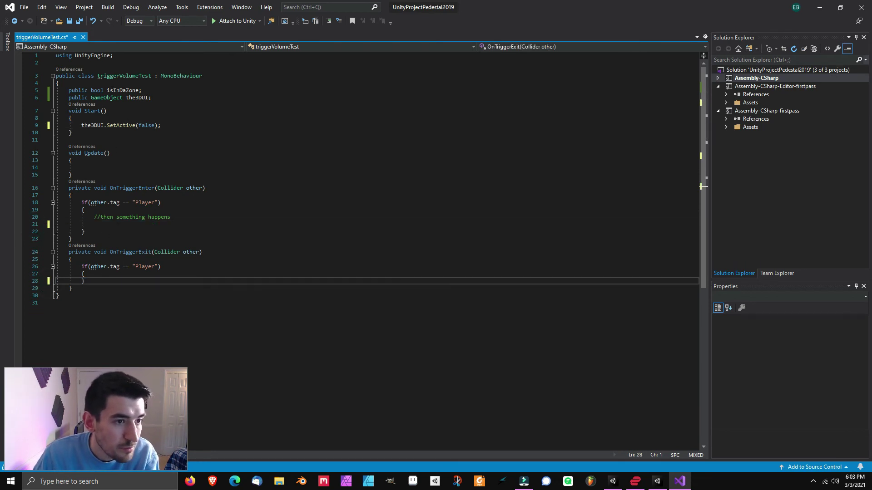
click(37, 90)
key(Delete)
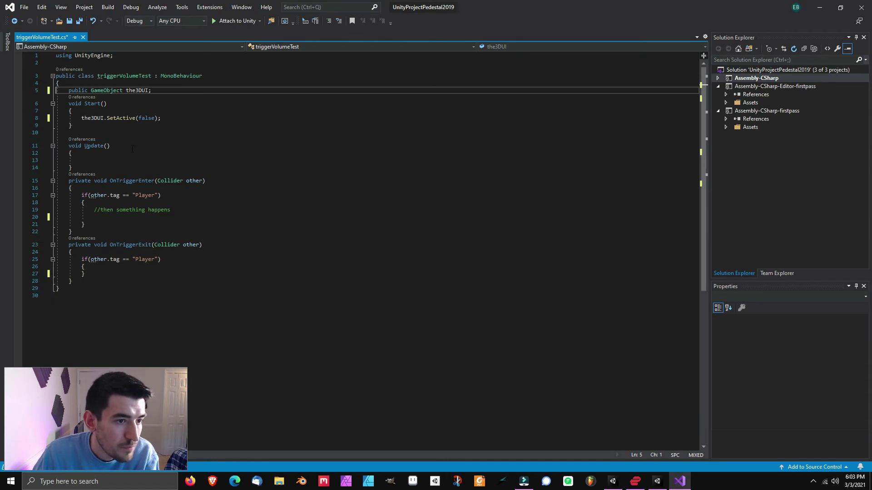
Delete the empty Update method from the script
click(82, 167)
key(shift+Up)
key(shift+Up)
key(shift+Up)
key(shift+Up)
key(shift+Up)
key(Delete)
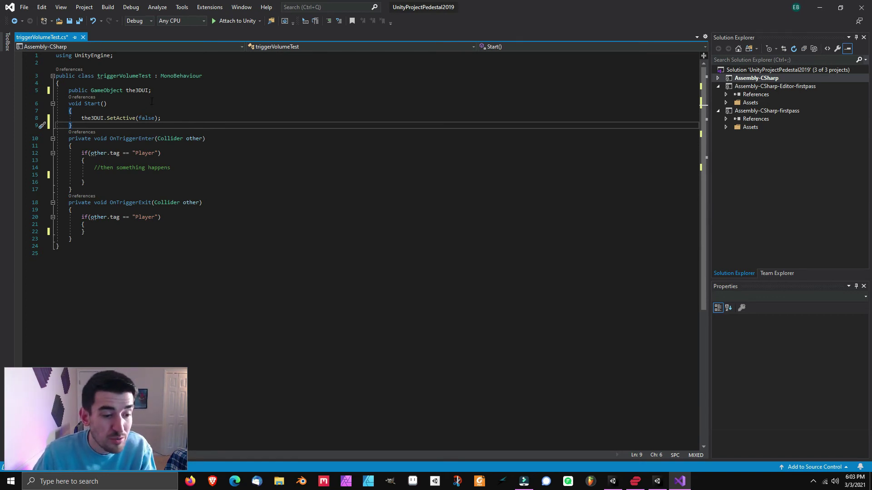
Add the3DUI.SetActive(true); below the comment inside OnTriggerEnter's Player check
click(181, 167)
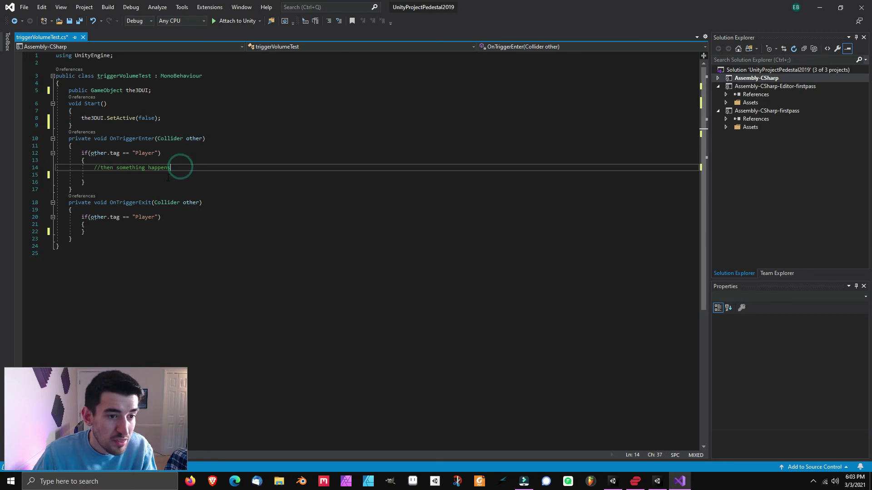
click(168, 176)
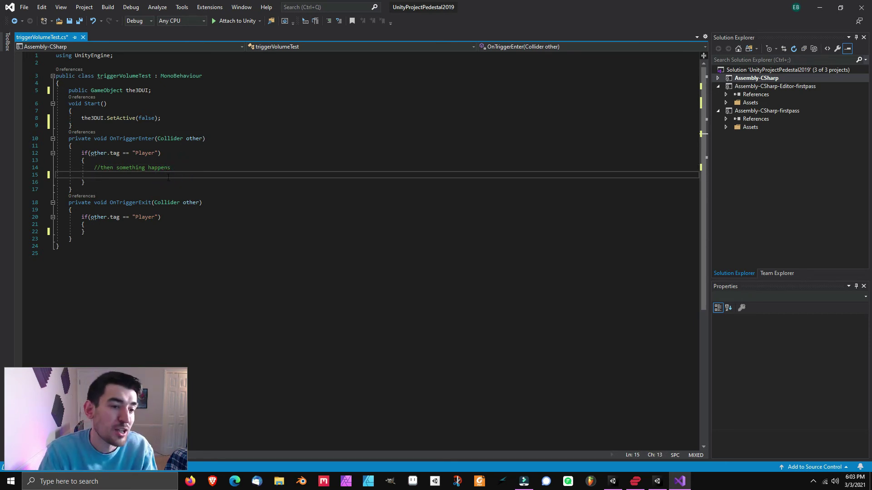
text(the3DUI.)
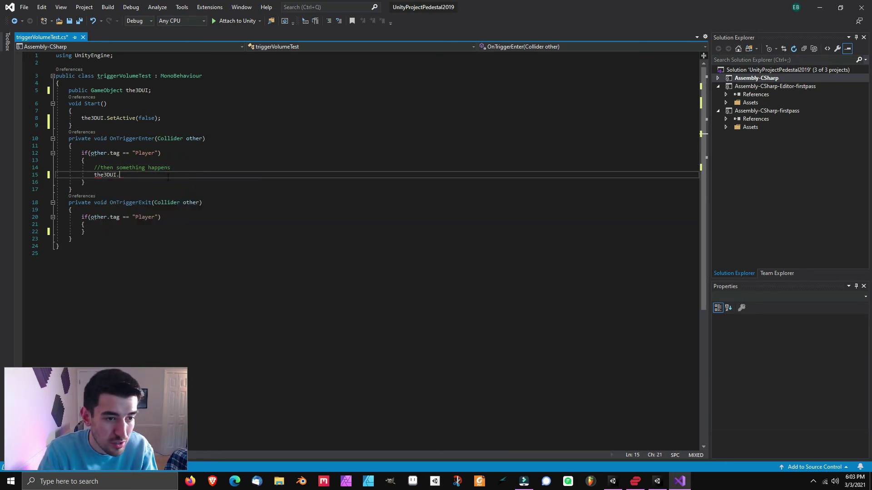
text(setActive(true)
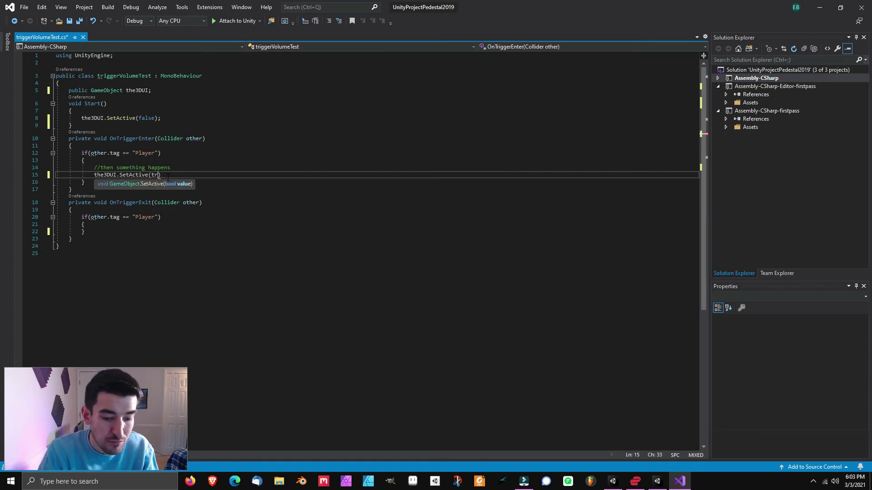
text();)
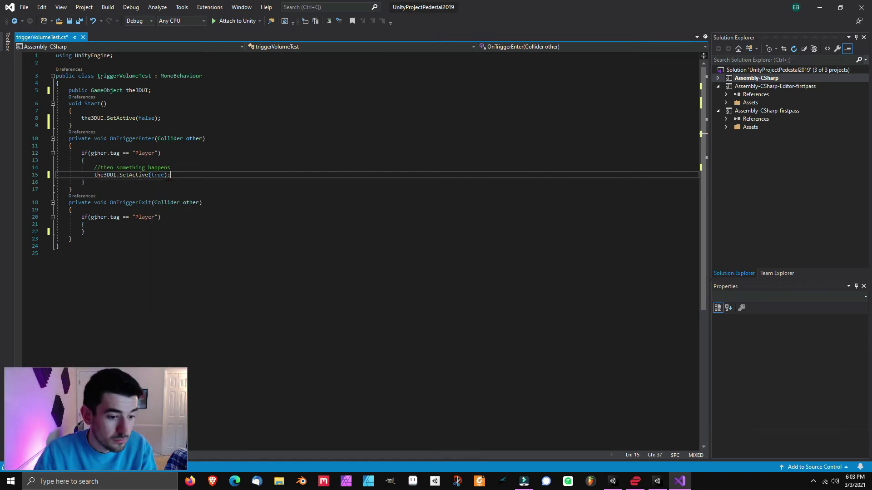
Add the3DUI.SetActive(false); inside OnTriggerExit's Player check and save the script
click(138, 228)
click(124, 225)
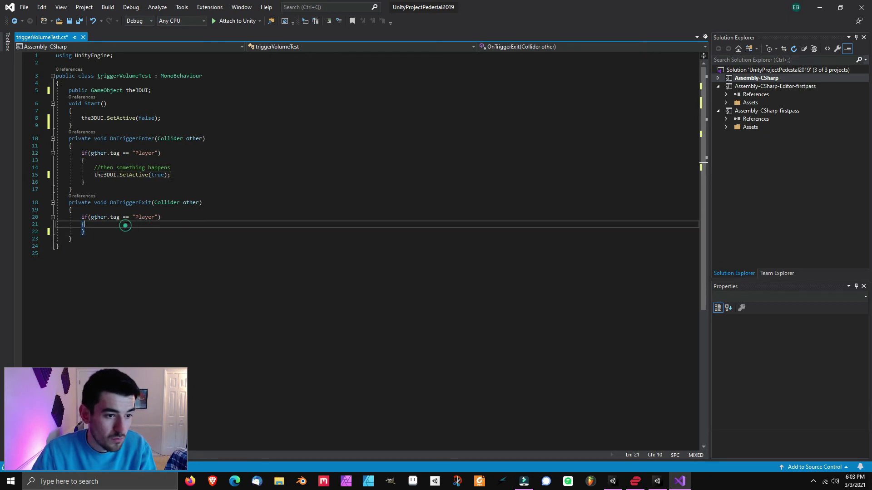
key(Return)
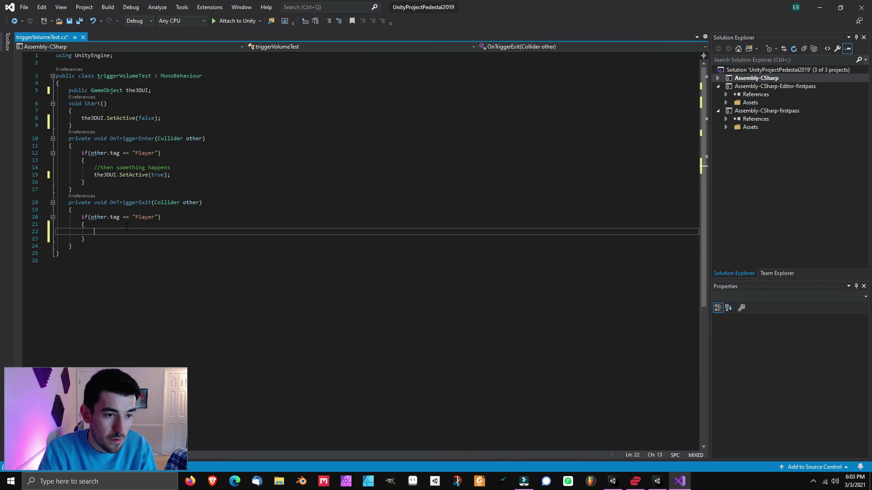
text(the3DUI)
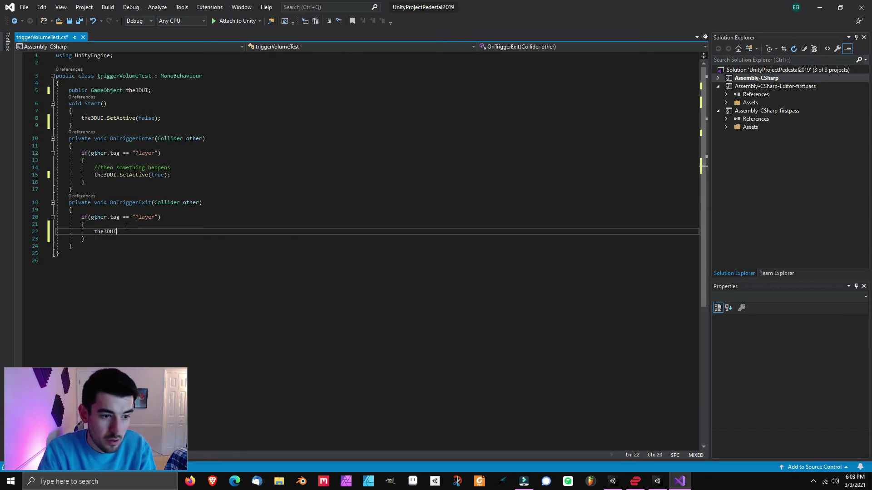
text(.SetActive)
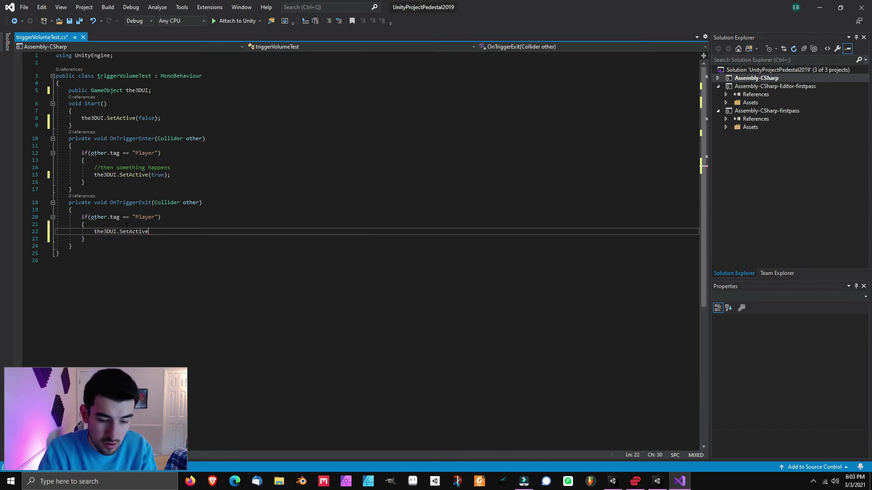
text((false))
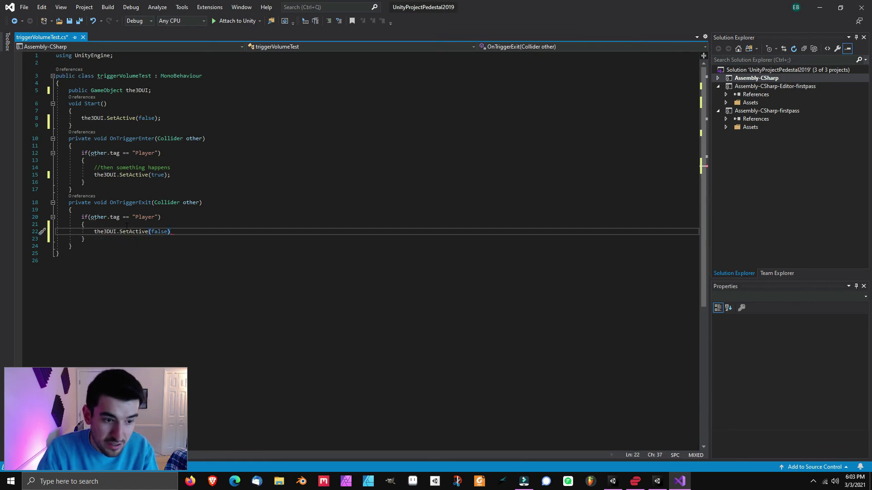
text(;)
key(ctrl+s)
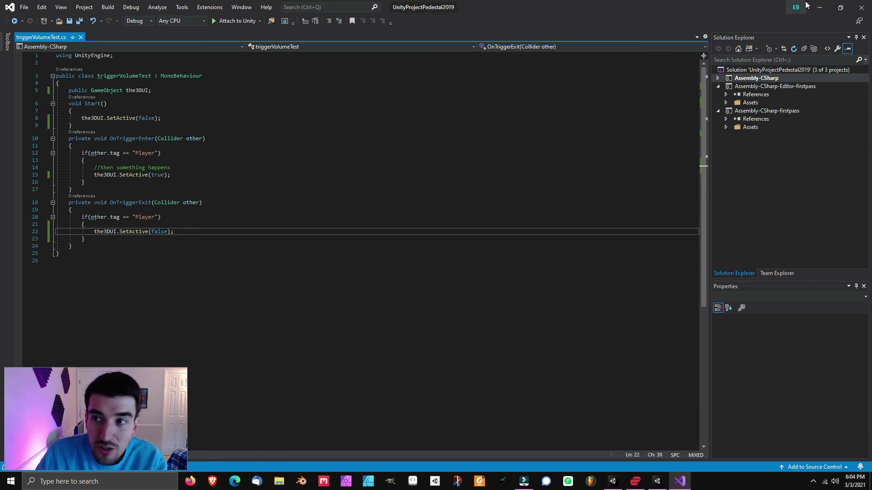
Return to Unity and save the Tutorial scene
click(820, 7)
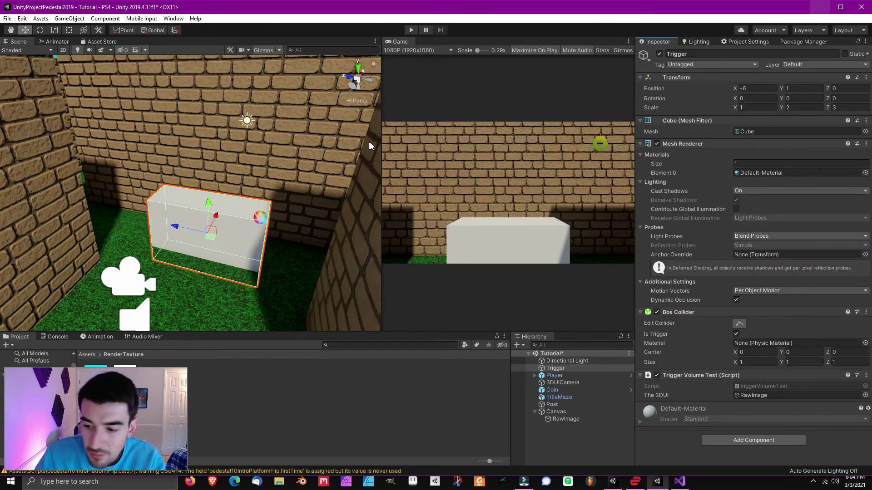
click(525, 143)
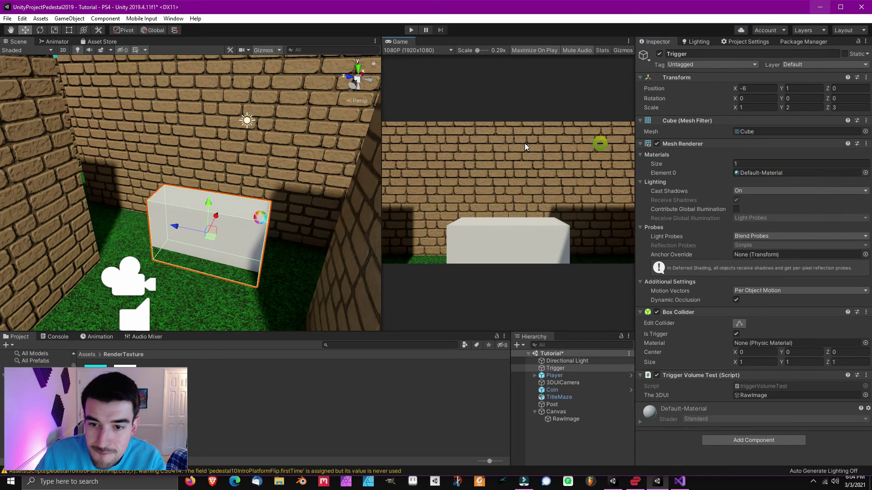
click(8, 19)
click(18, 54)
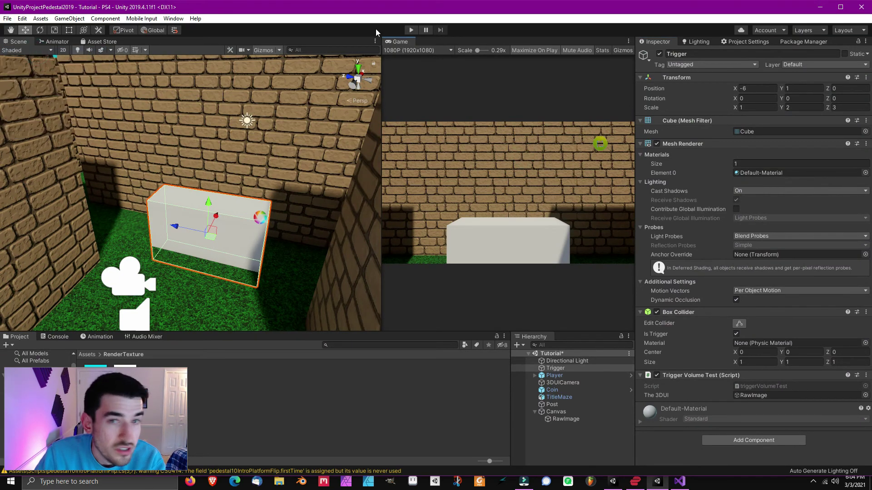
Playtest the scene by walking the player into and out of the trigger volume twice, checking the coin UI, and stop the game
click(410, 30)
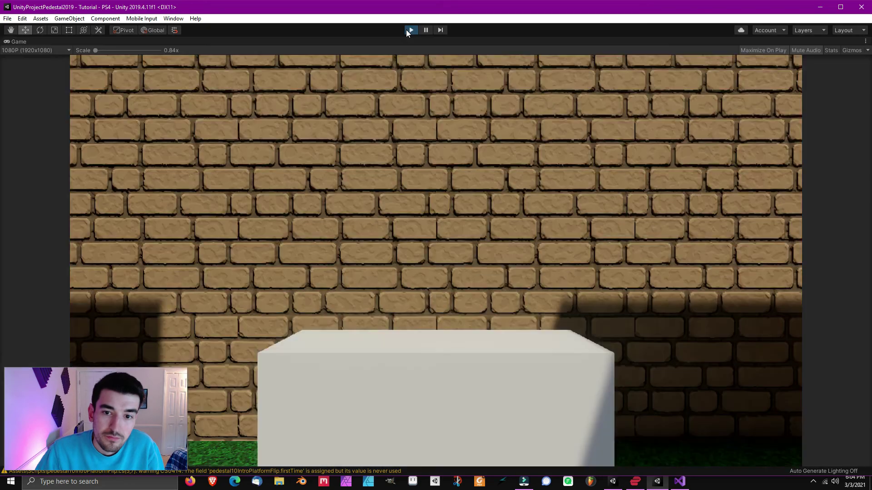
key(a)
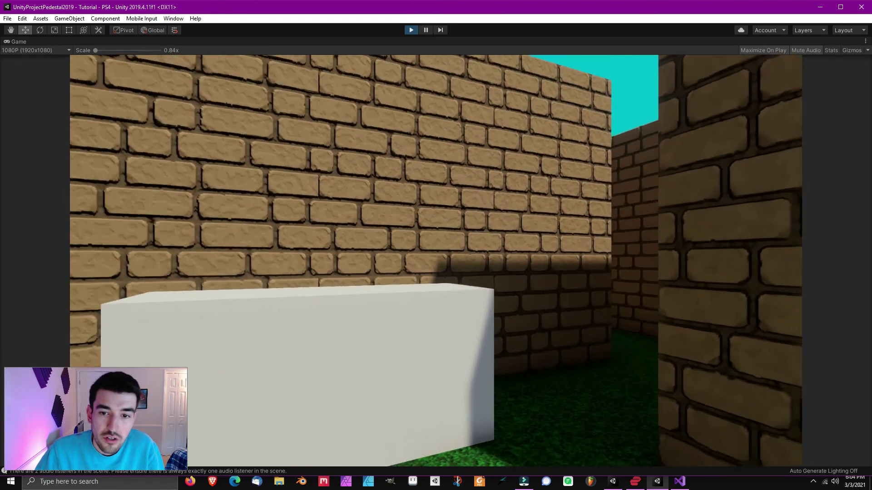
key(w)
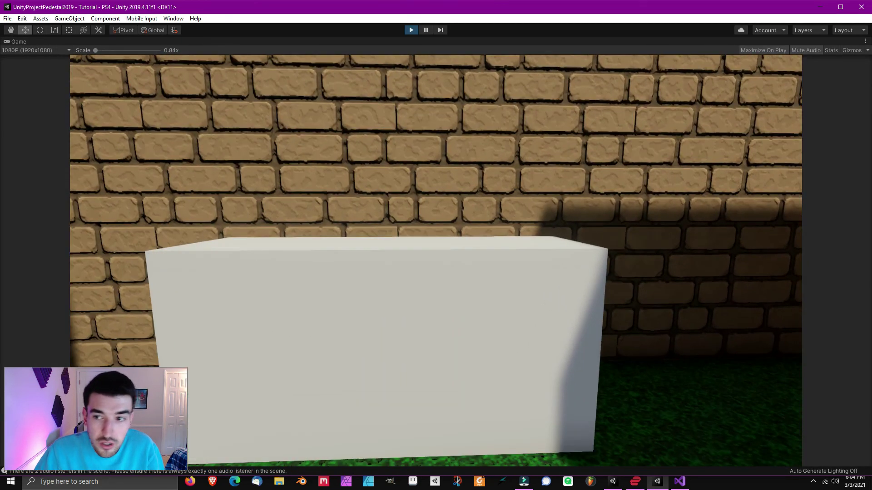
key(d)
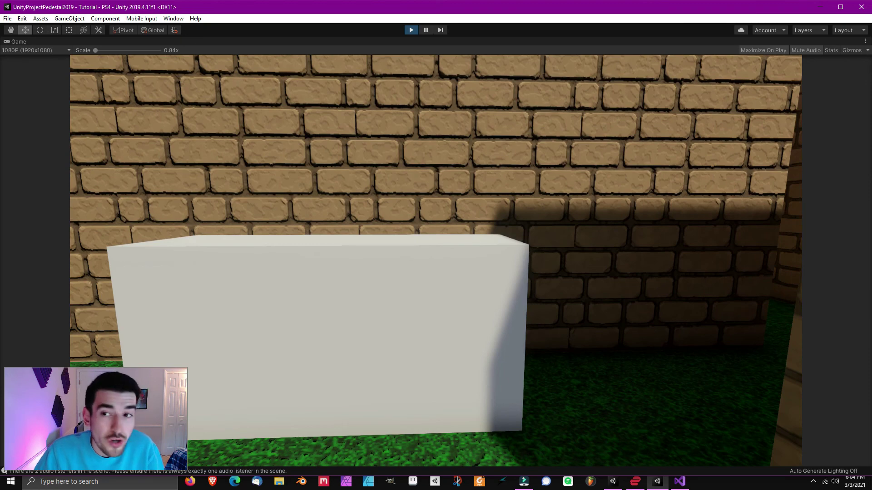
key(w)
key(d)
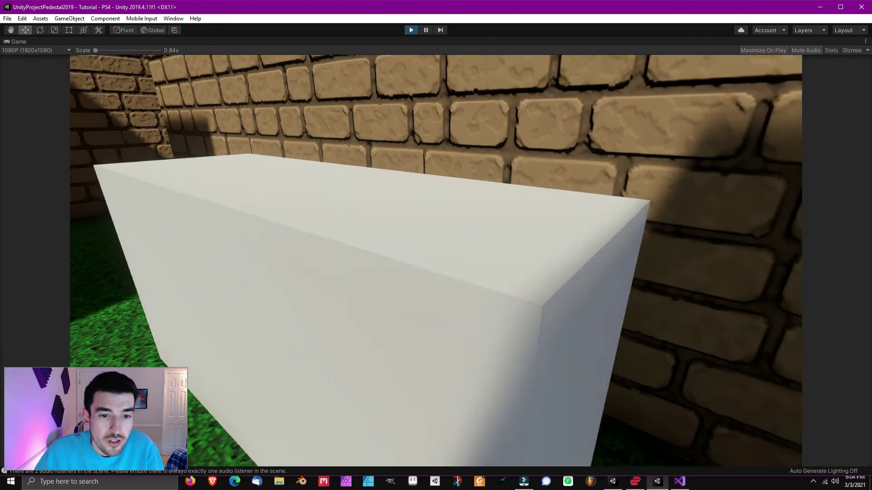
key(w)
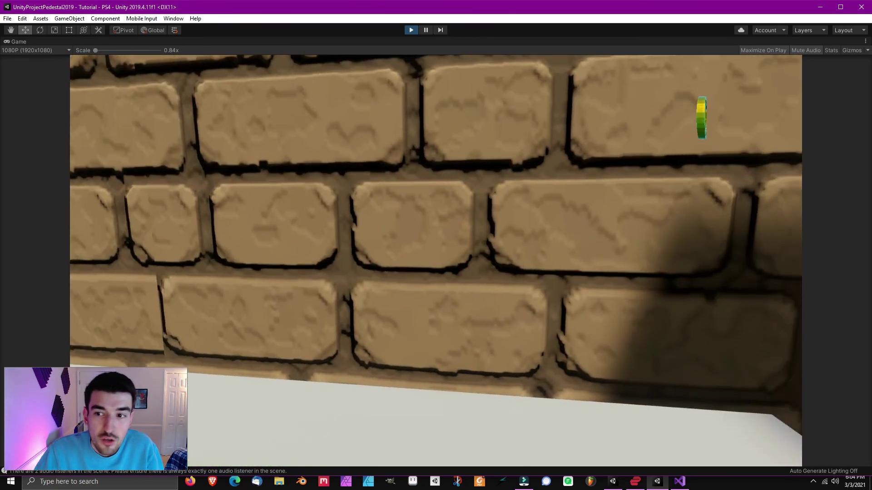
key(s)
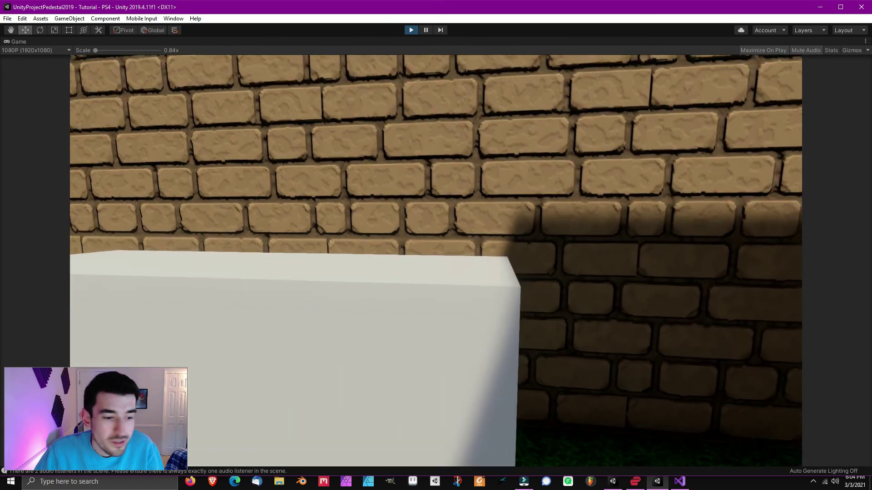
key(w)
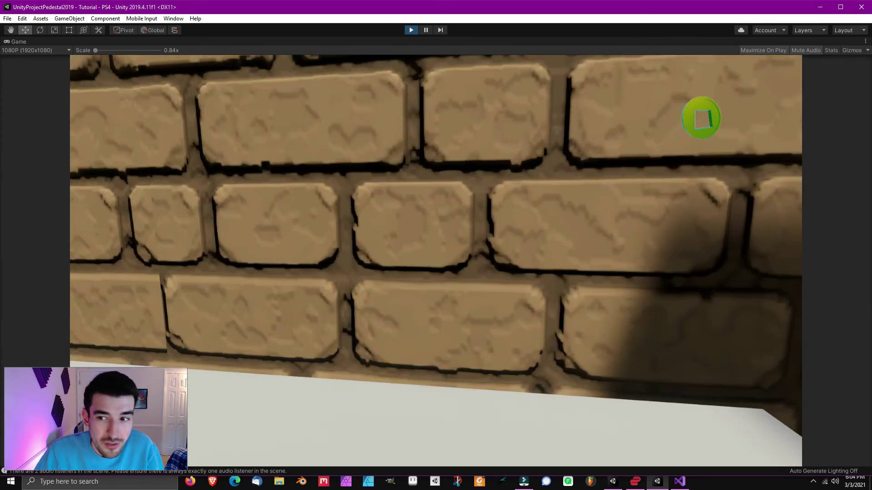
key(s)
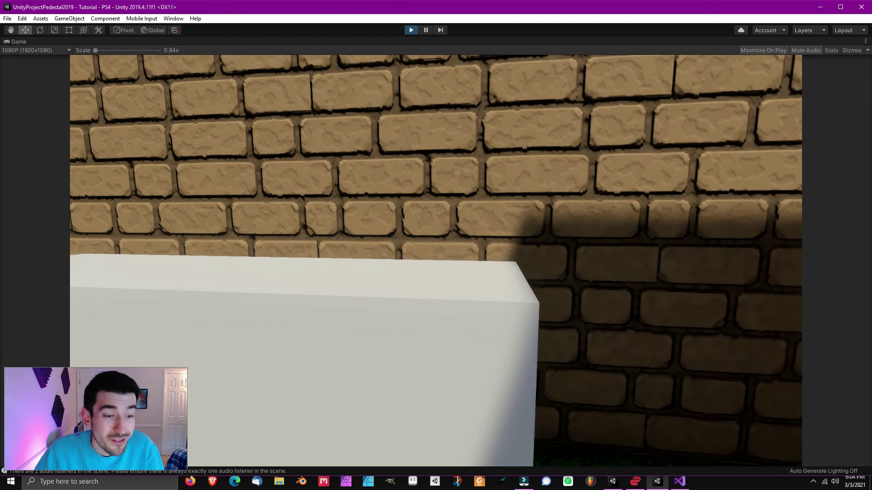
click(411, 30)
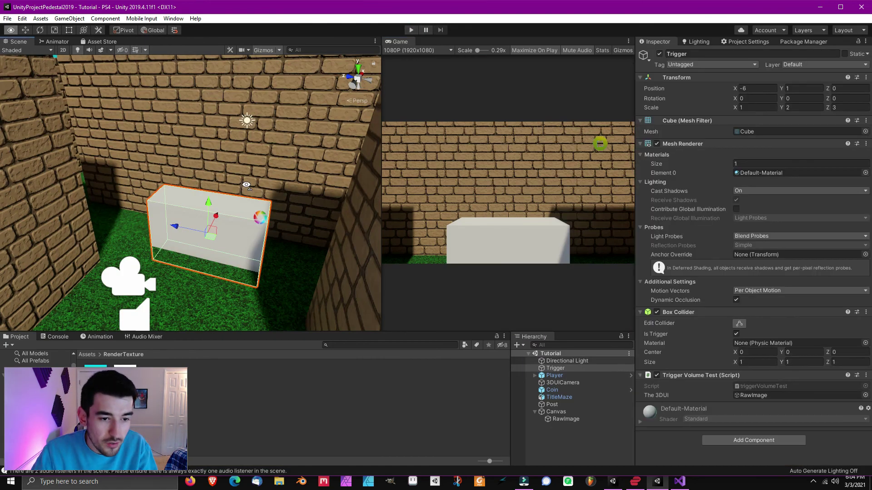
right_drag(246, 185, 213, 195)
key(w)
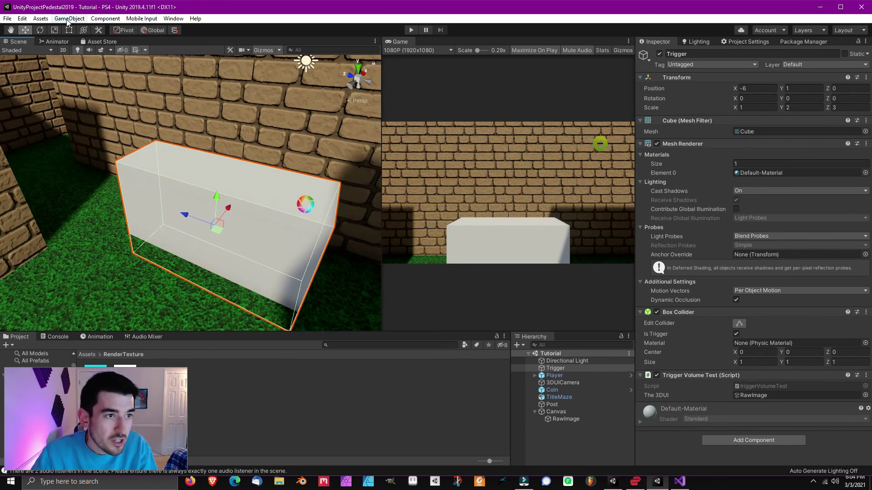
click(67, 20)
mouse_move(83, 50)
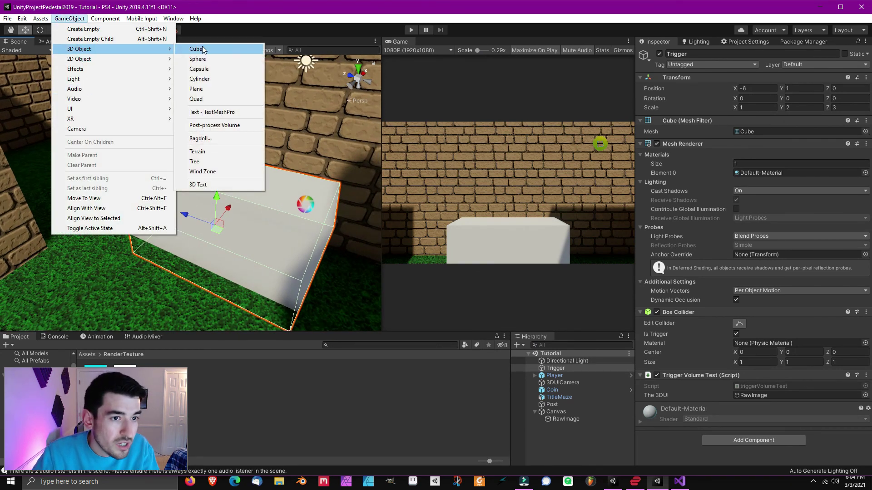
click(78, 18)
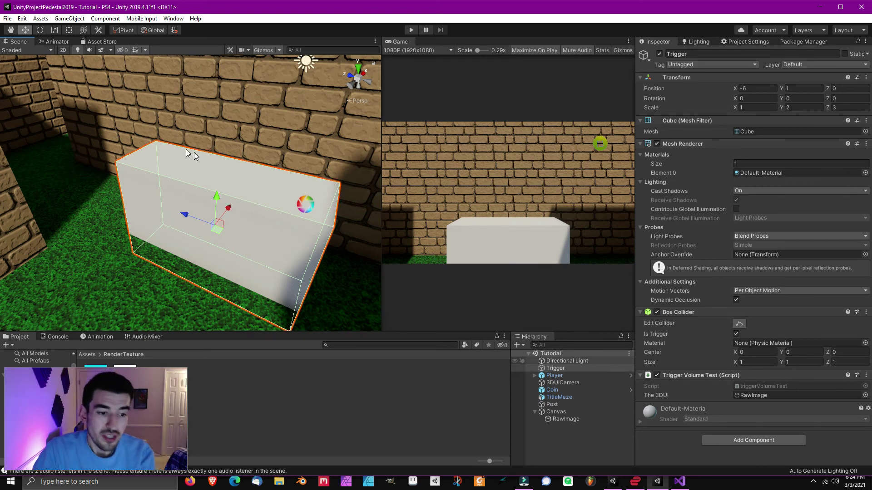
right_drag(227, 185, 277, 157)
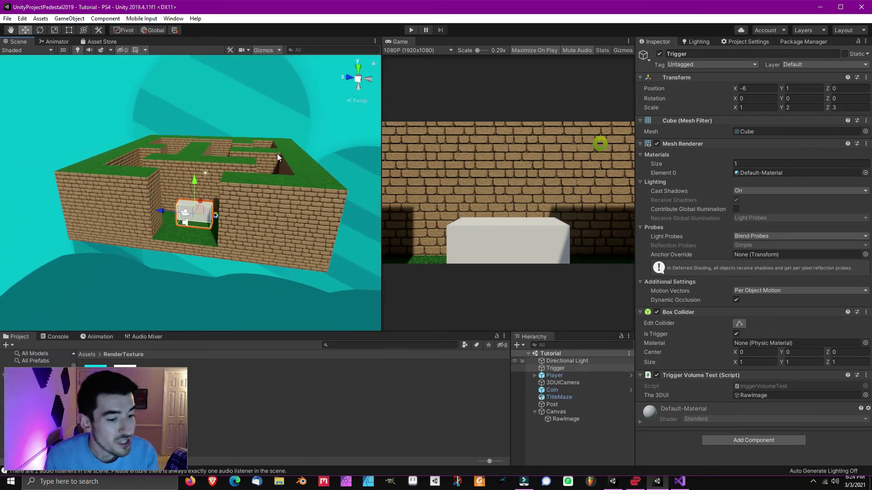